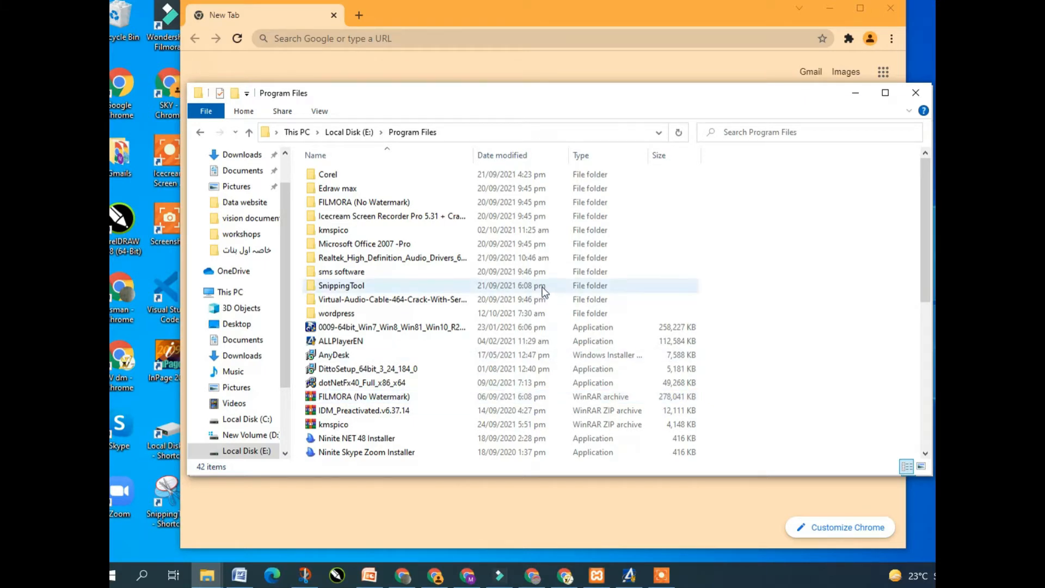
Check the XAMPP control panel, then copy the wordpress folder from Program Files
mouse_move(370, 322)
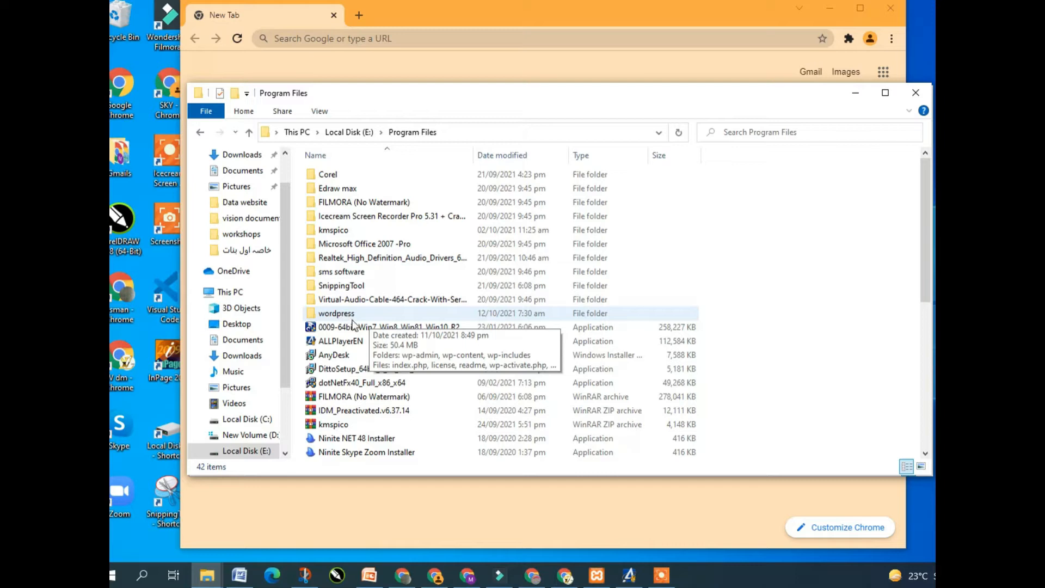
left_click(601, 576)
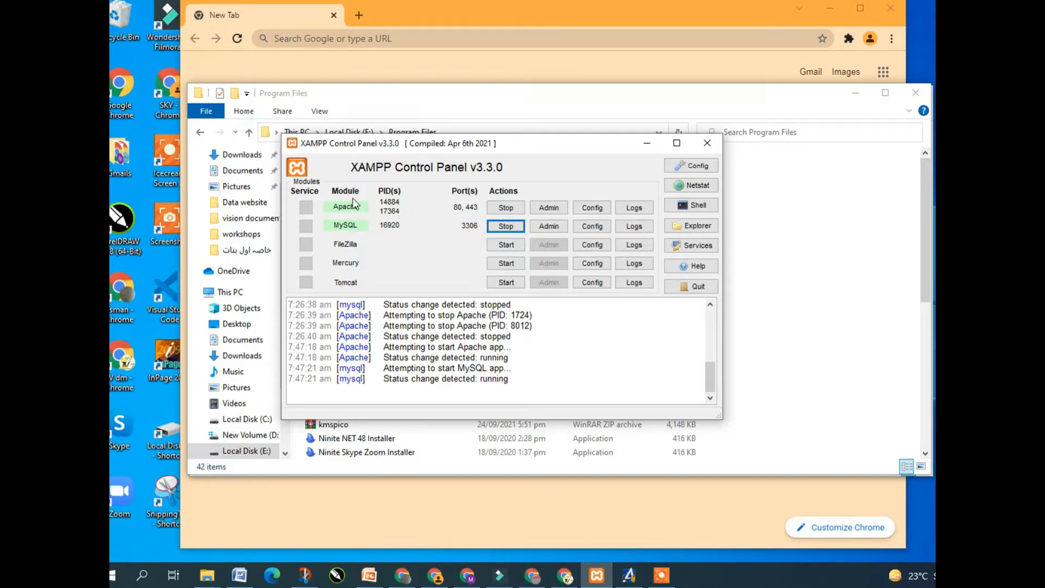
left_click(647, 144)
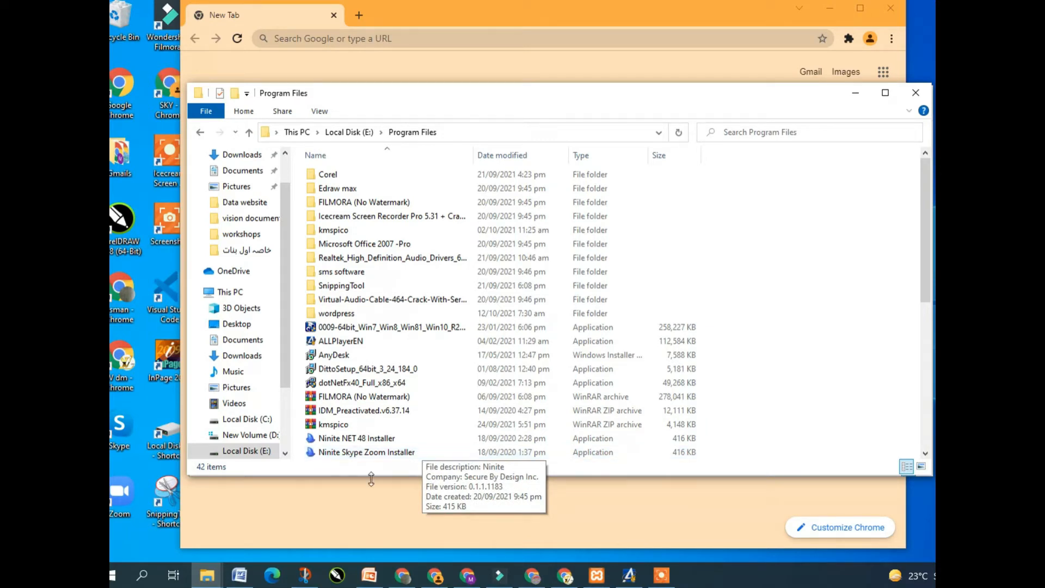
left_click(372, 311)
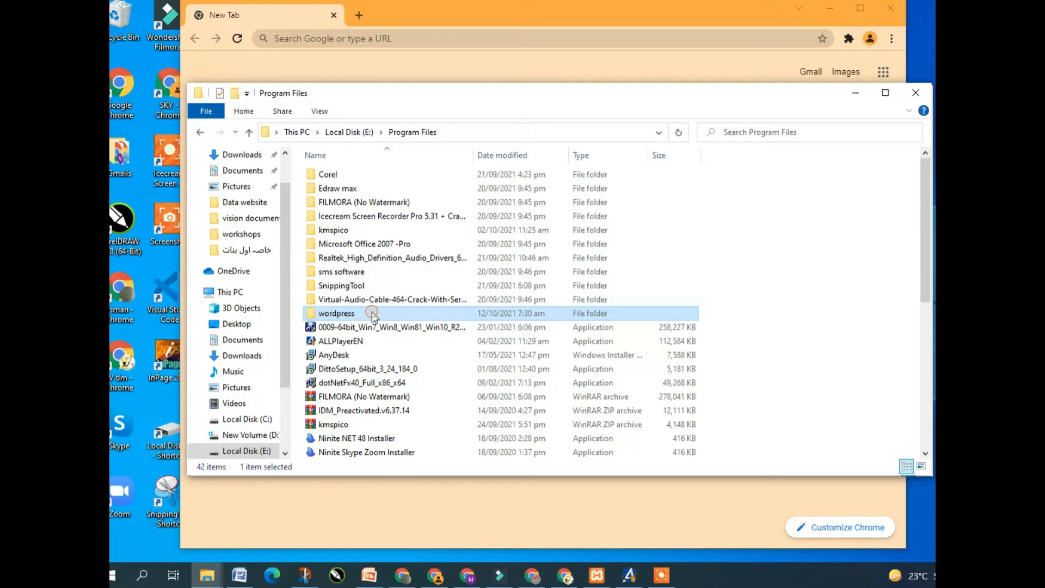
right_click(371, 312)
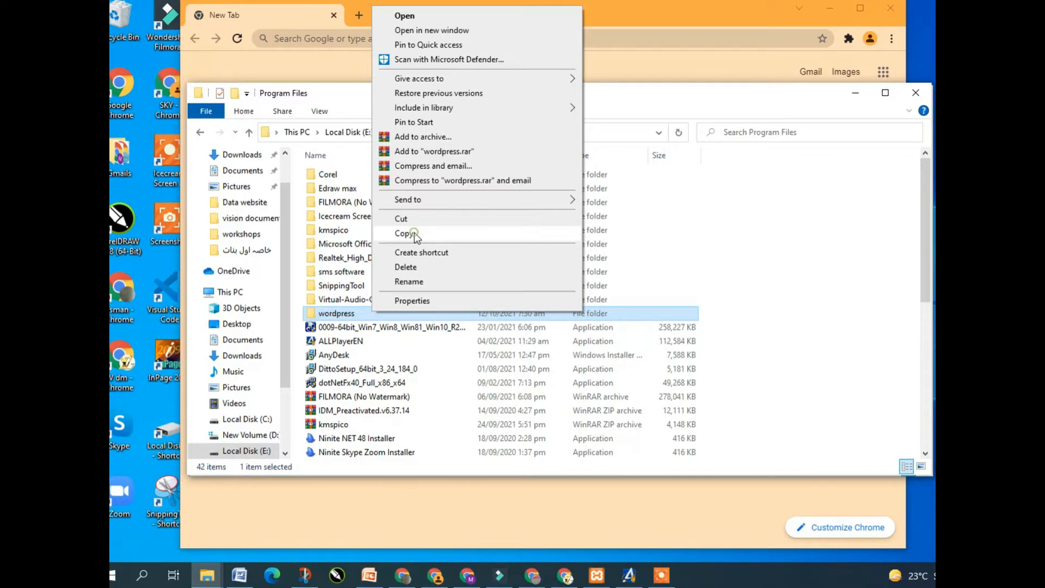
left_click(414, 233)
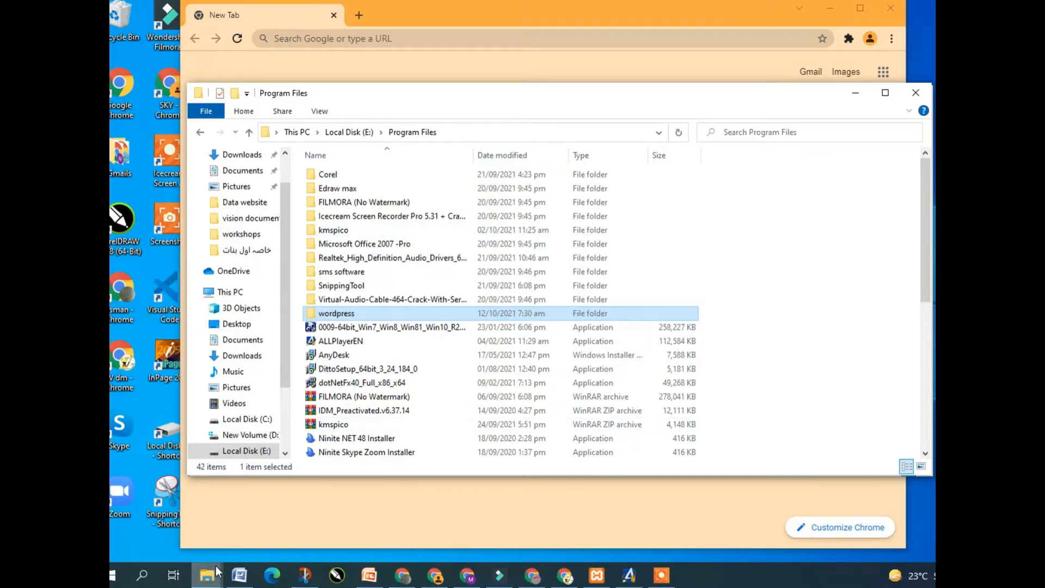
Go to New Volume (D:) and open the xampp\htdocs folder
mouse_move(216, 566)
left_click(212, 524)
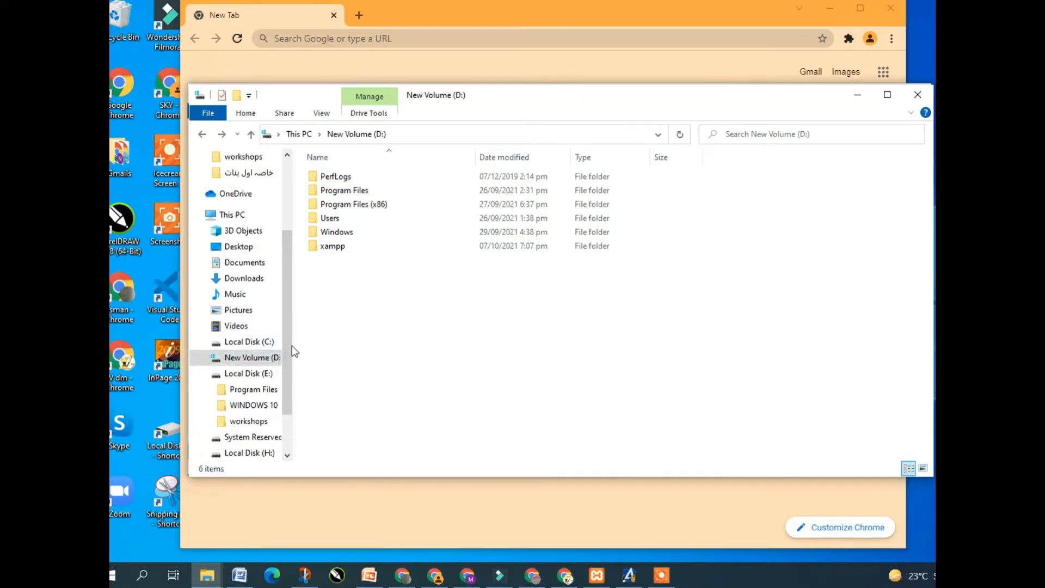
left_click(268, 341)
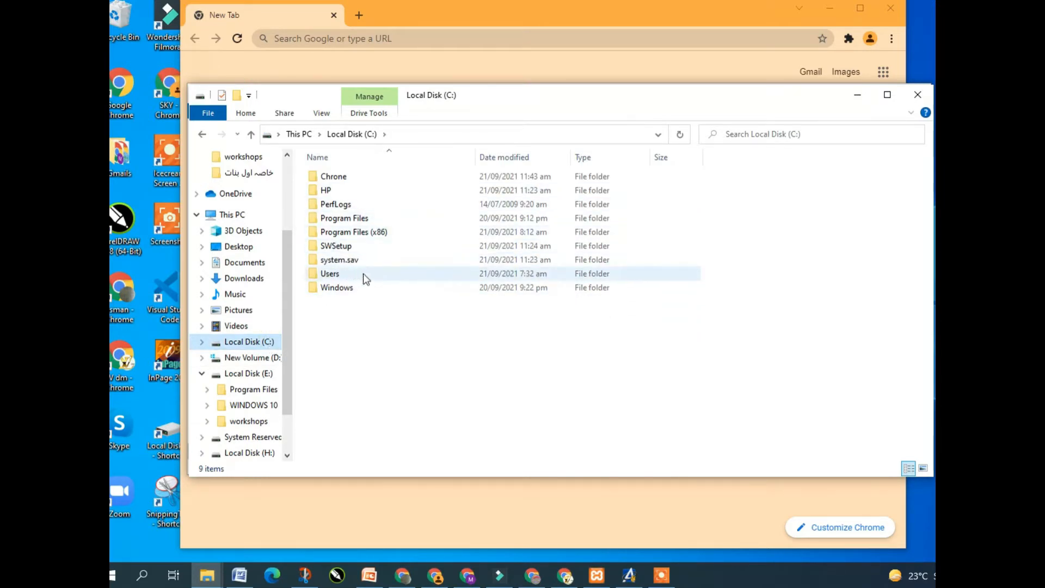
left_click(273, 360)
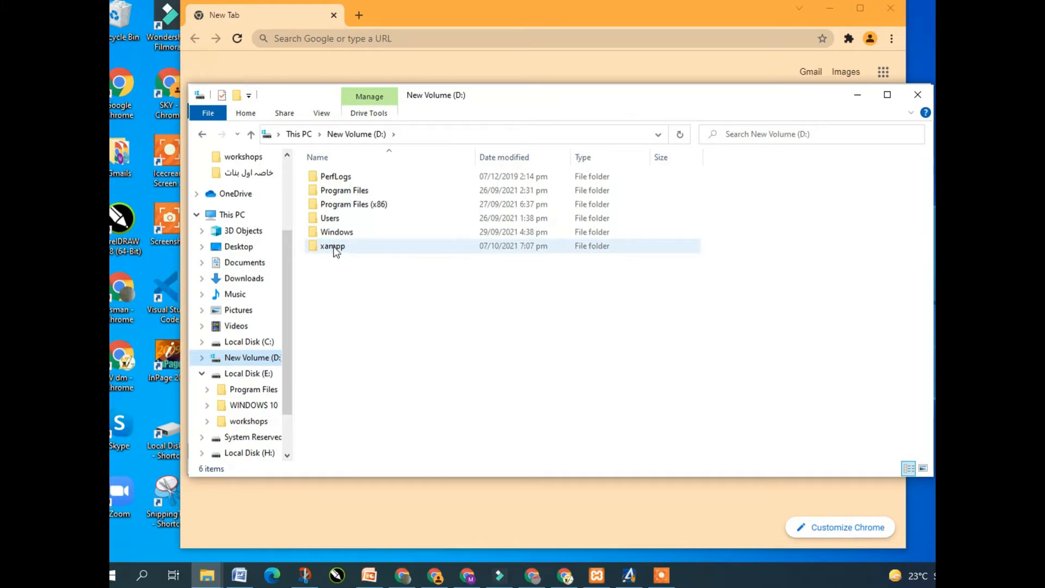
double_click(334, 247)
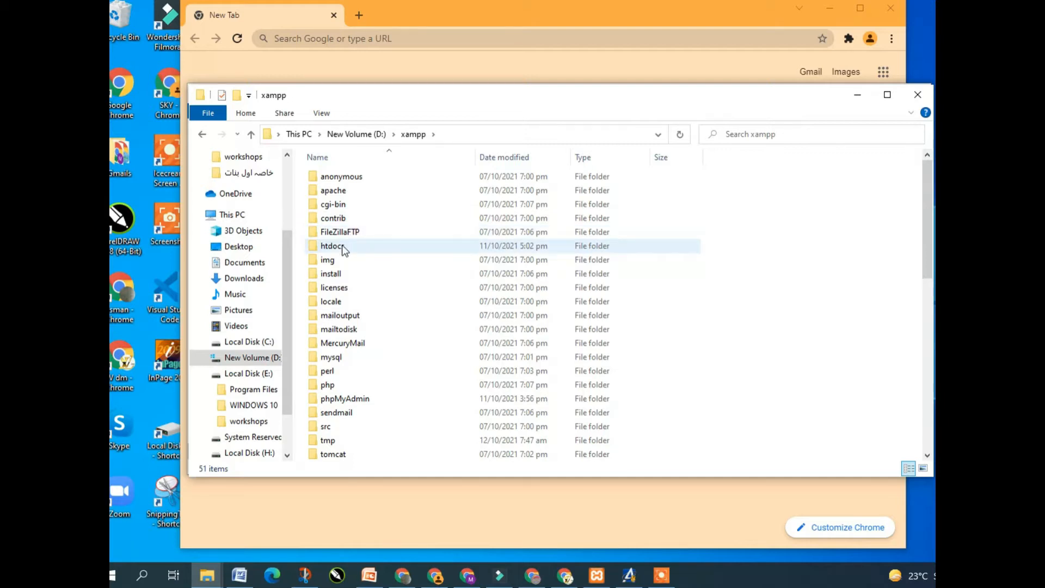
left_click(357, 246)
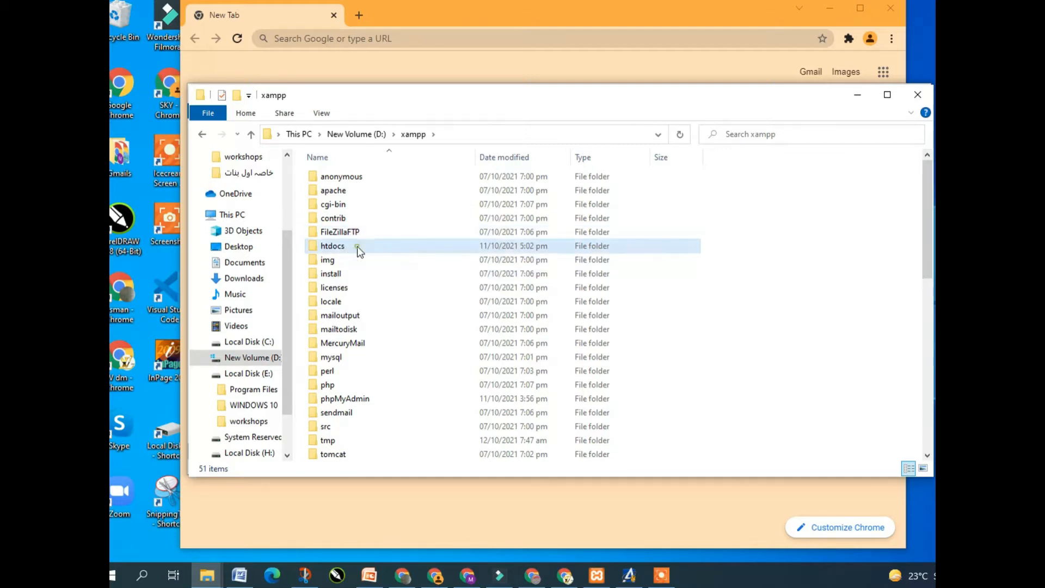
double_click(357, 246)
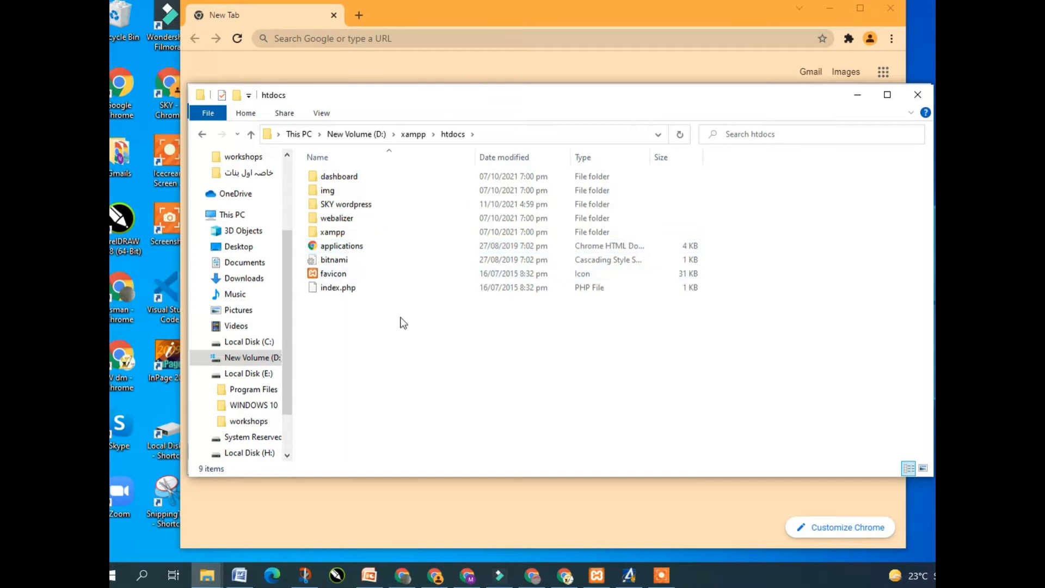
Paste the wordpress folder into htdocs and let its 2,940 items copy
right_click(389, 354)
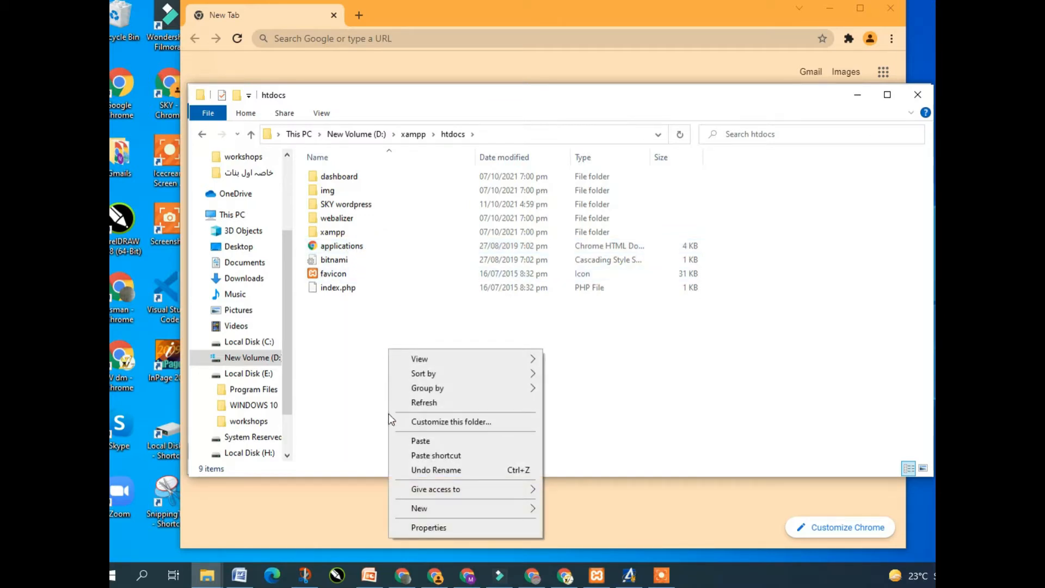
left_click(427, 442)
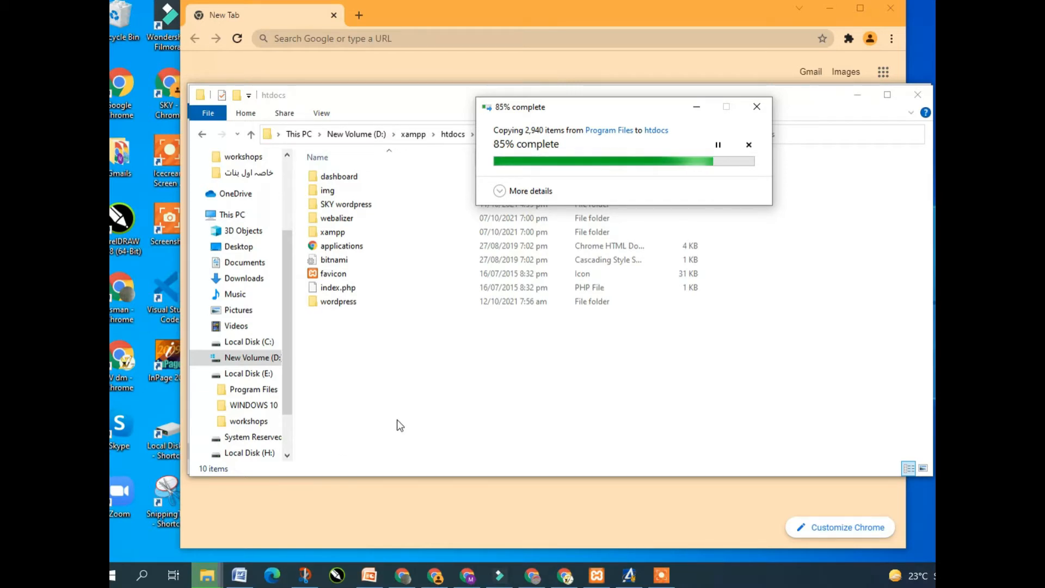
left_click(240, 576)
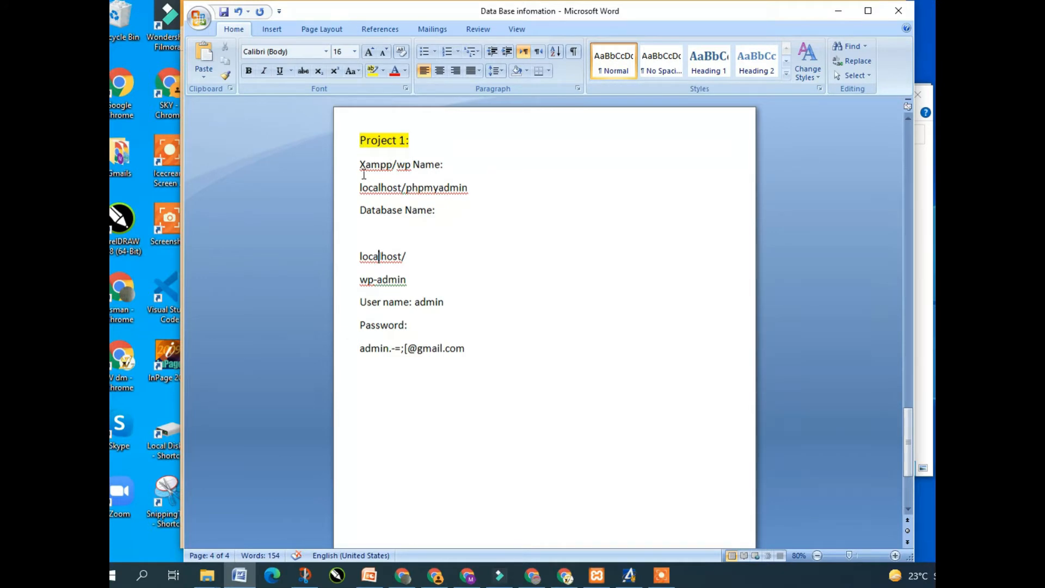
Type 'wordpress' after the Xampp/wp Name label in the Project 1 notes
left_click(448, 165)
type("wordpress")
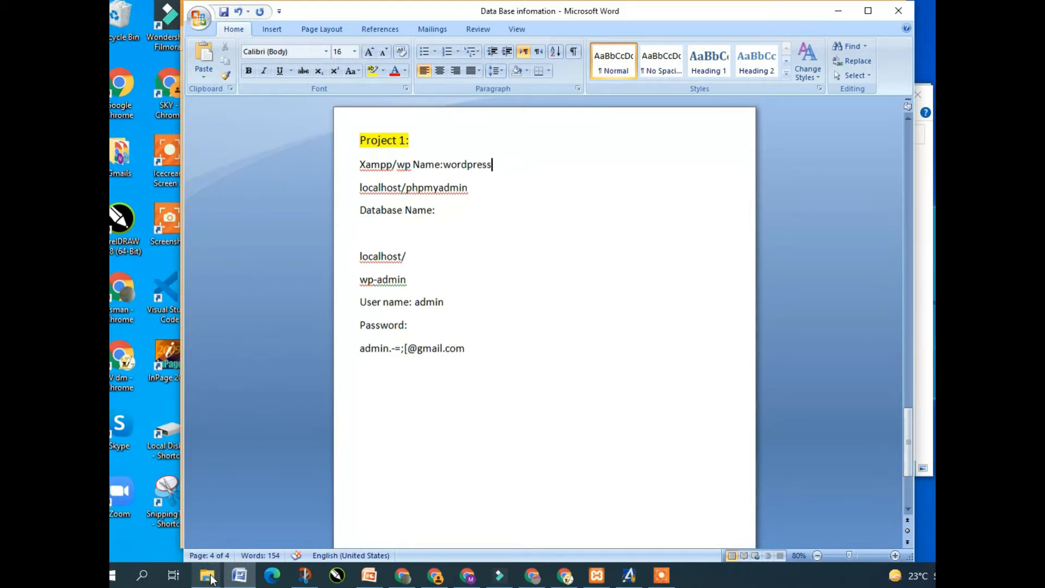
mouse_move(209, 574)
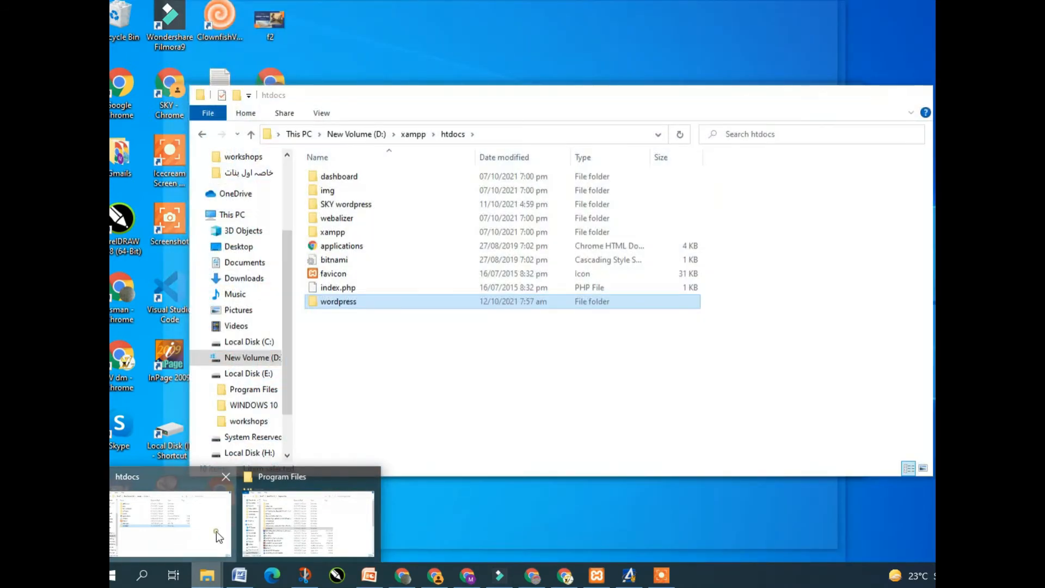
left_click(218, 536)
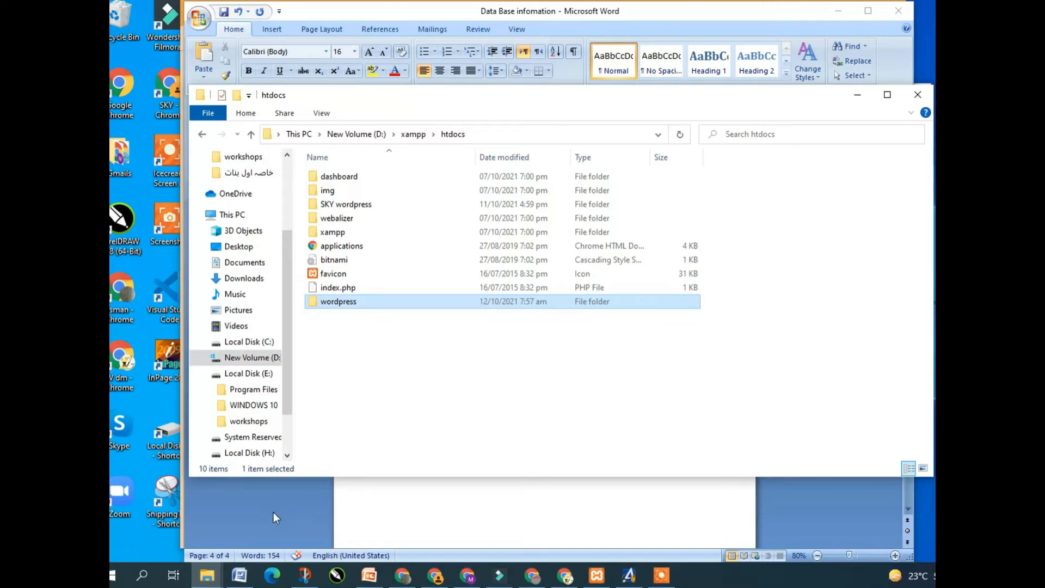
left_click(240, 576)
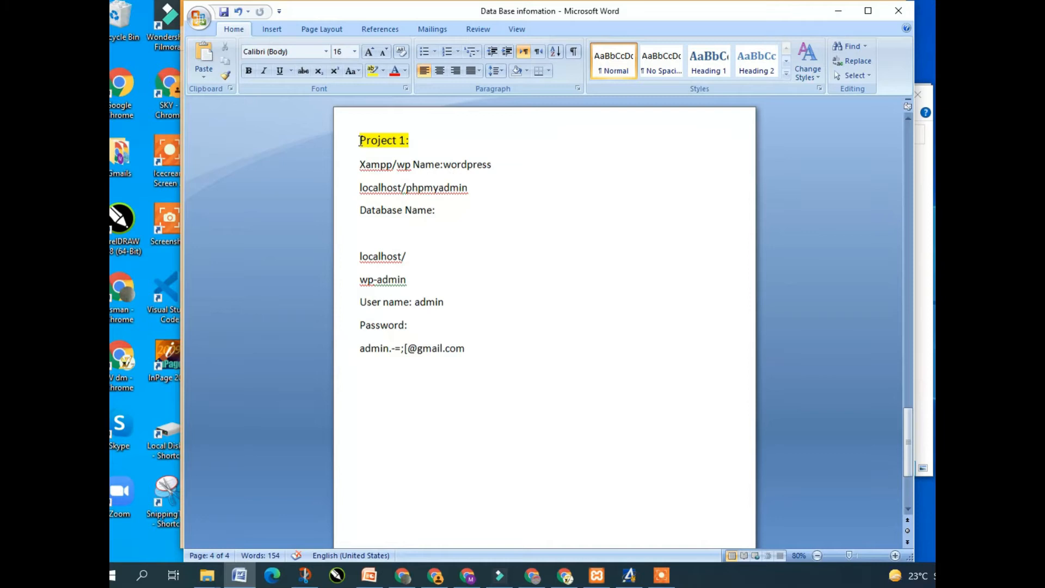
left_click_drag(360, 140, 470, 350)
key("ctrl+c")
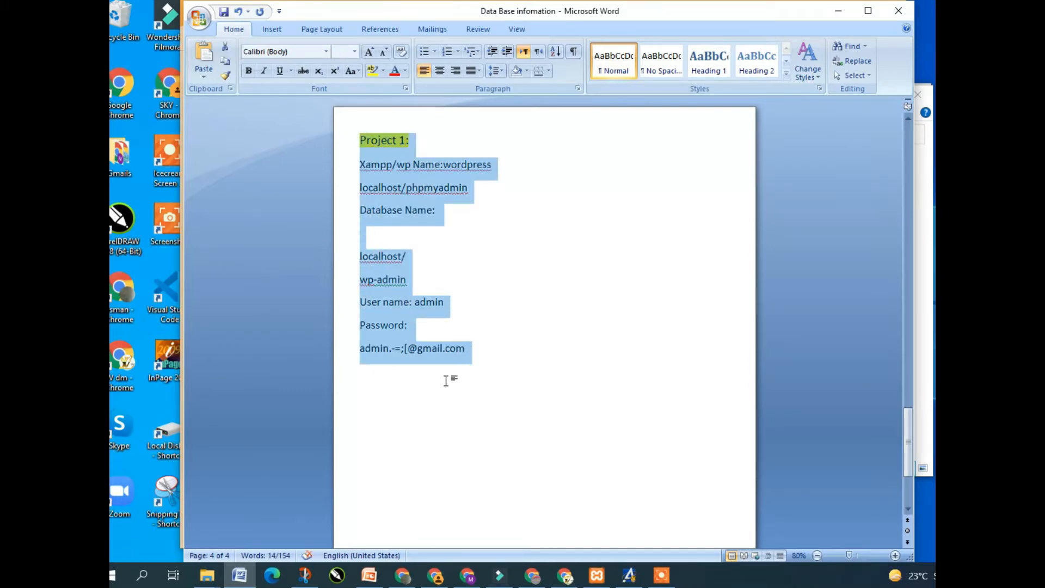
left_click(397, 386)
key("Return")
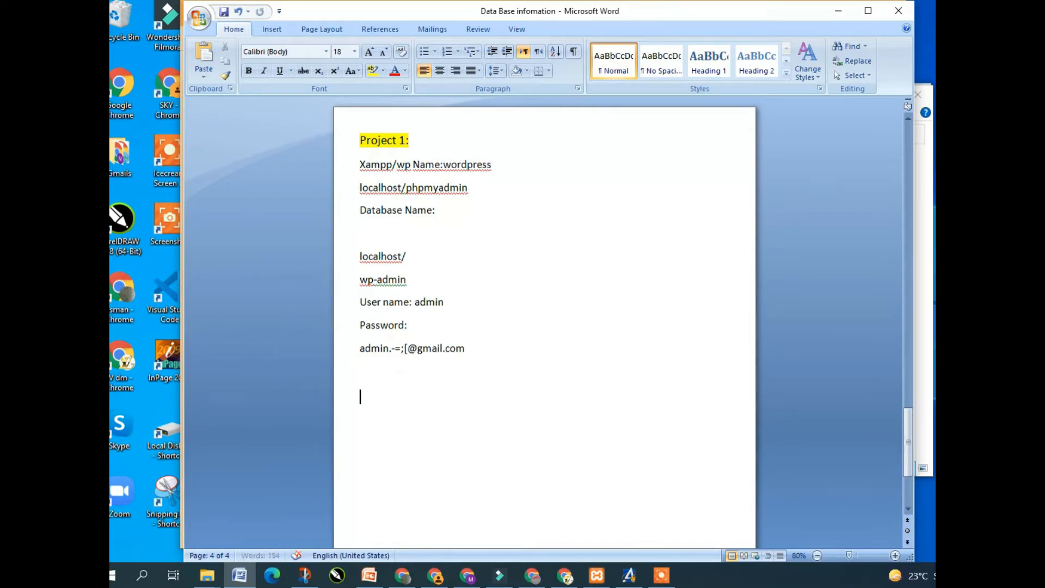
key("ctrl+v")
double_click(403, 397)
type("2")
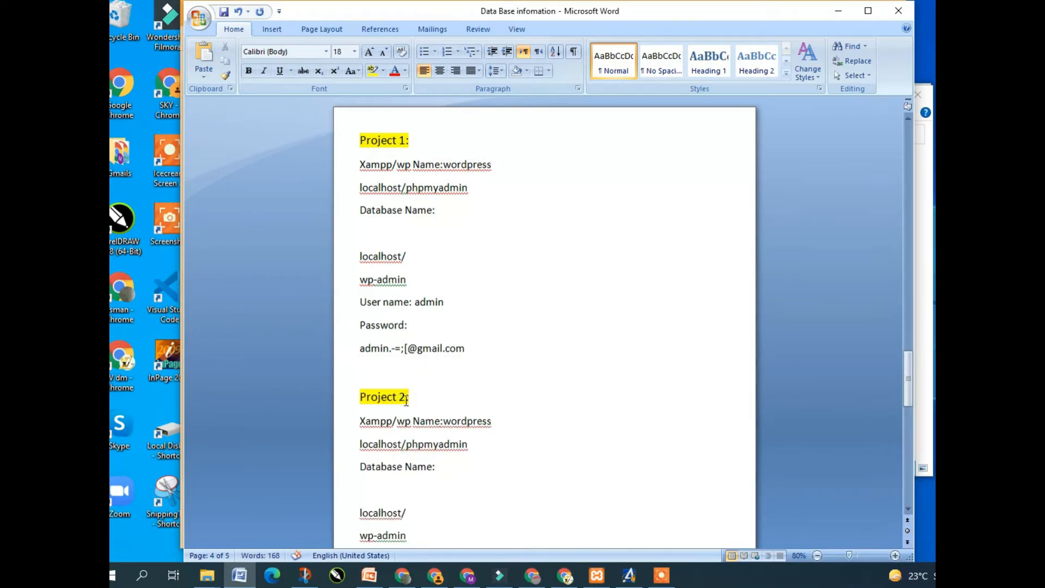
left_click(494, 422)
type("1")
key("ctrl+z")
key("ctrl+z")
key("ctrl+z")
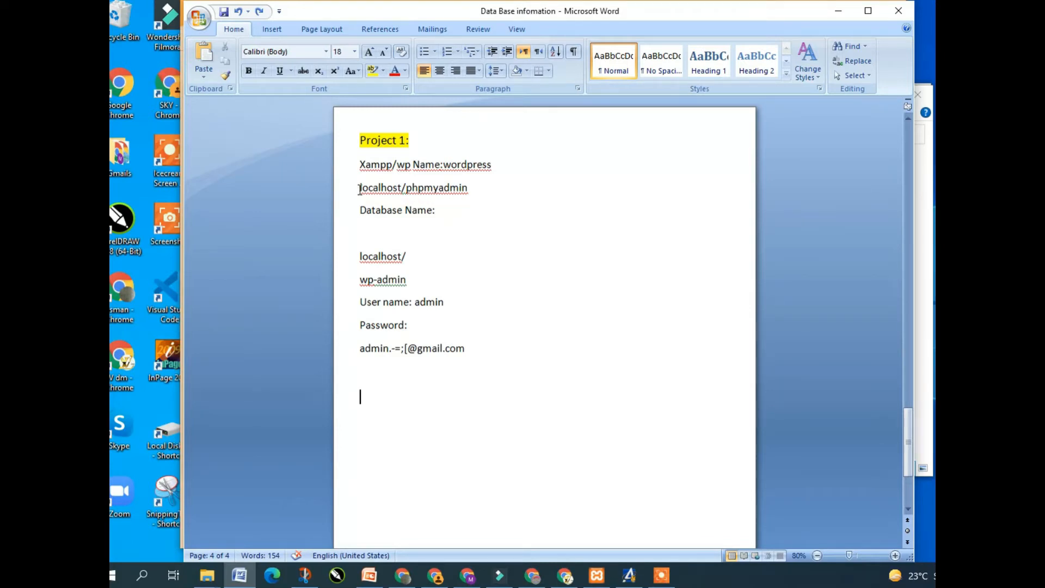
left_click_drag(360, 189, 442, 188)
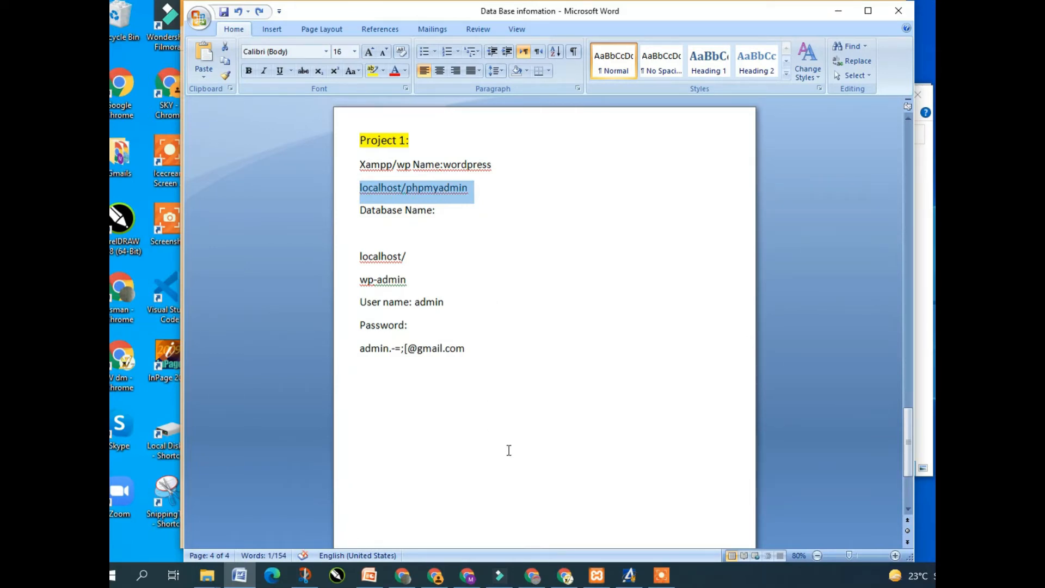
mouse_move(436, 577)
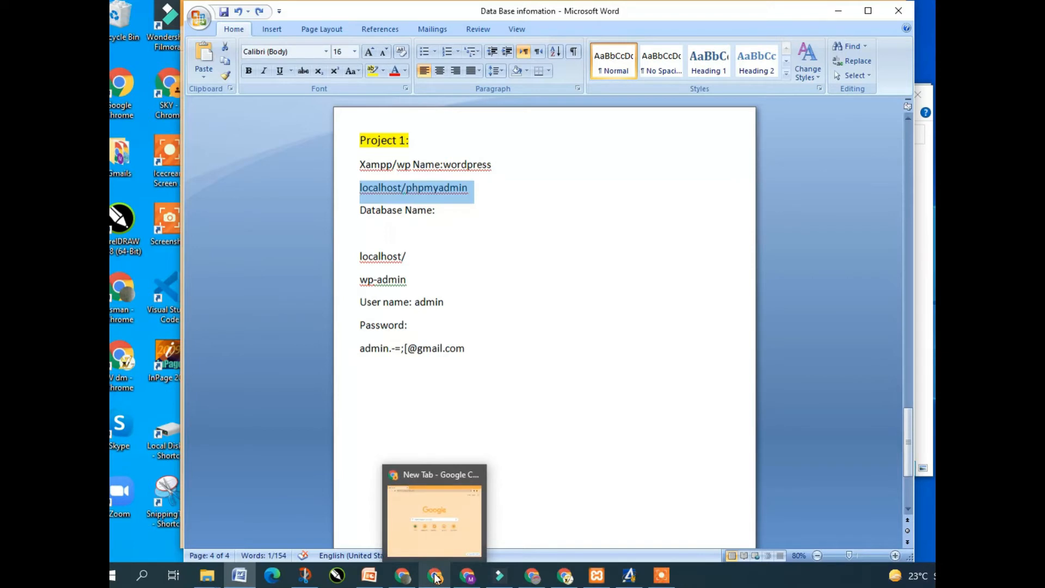
Bring the XAMPP Control Panel in front of Chrome to verify Apache and MySQL are running
left_click(436, 577)
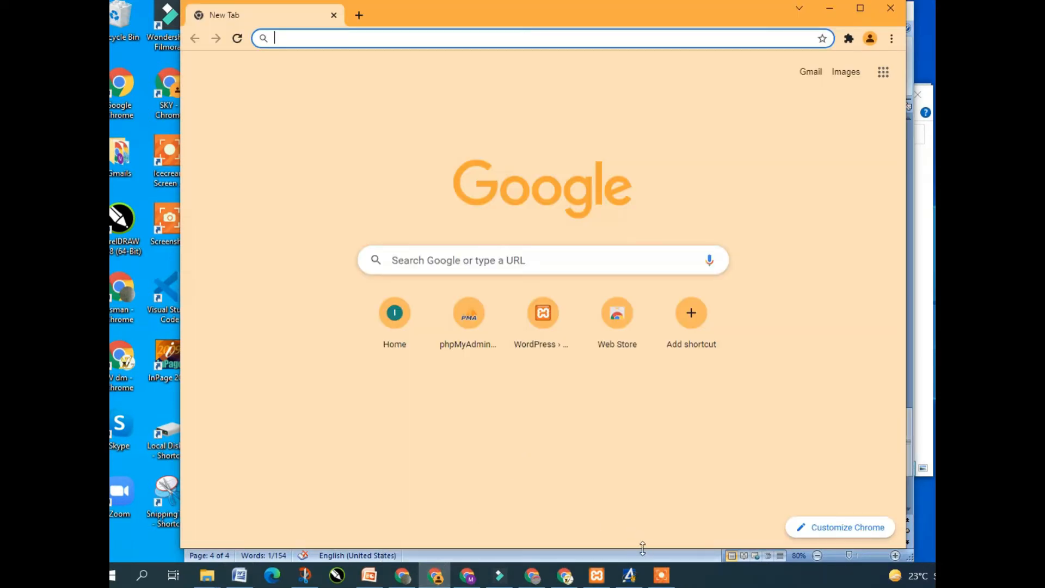
left_click(599, 577)
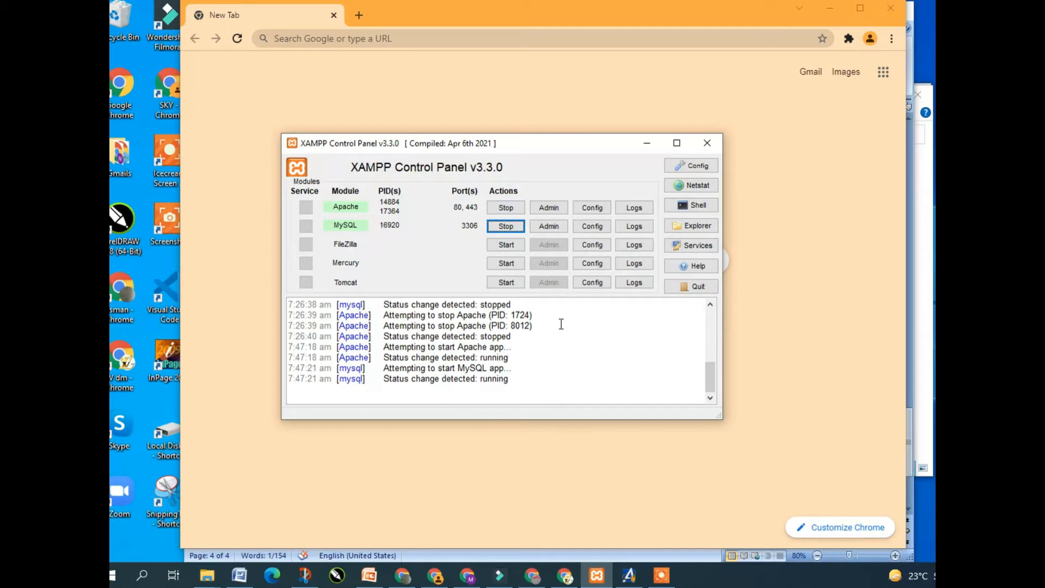
Minimize the XAMPP Control Panel so Chrome's new tab page shows again
left_click(648, 144)
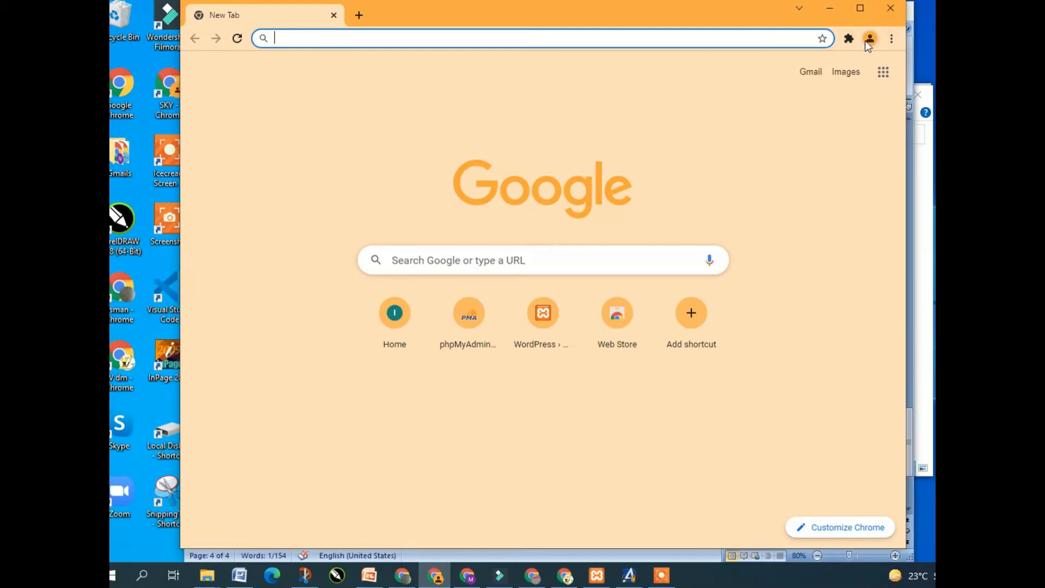
left_click(869, 39)
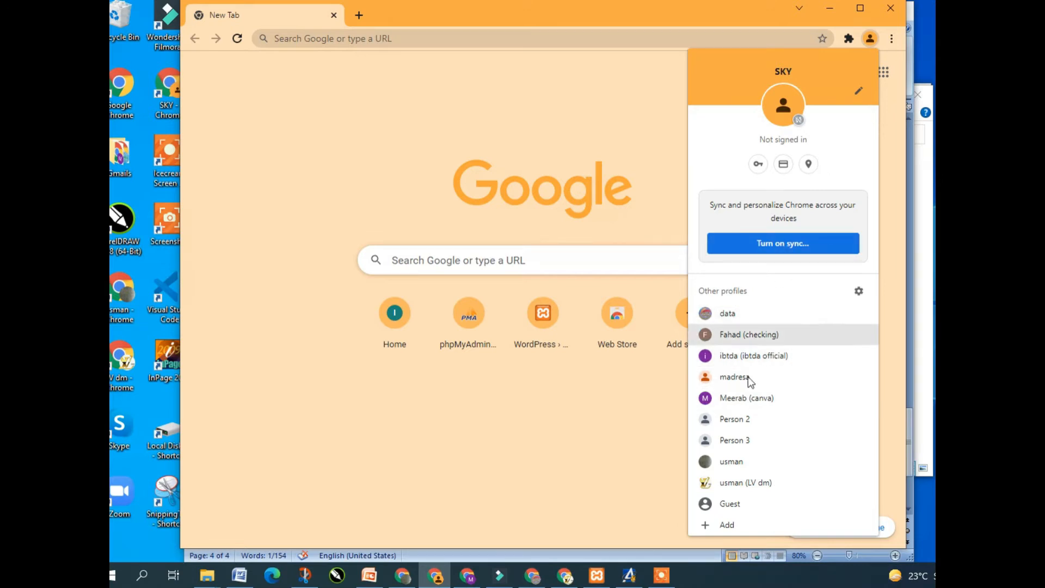
Add a Chrome profile named 'project1' without a Google account
left_click(726, 525)
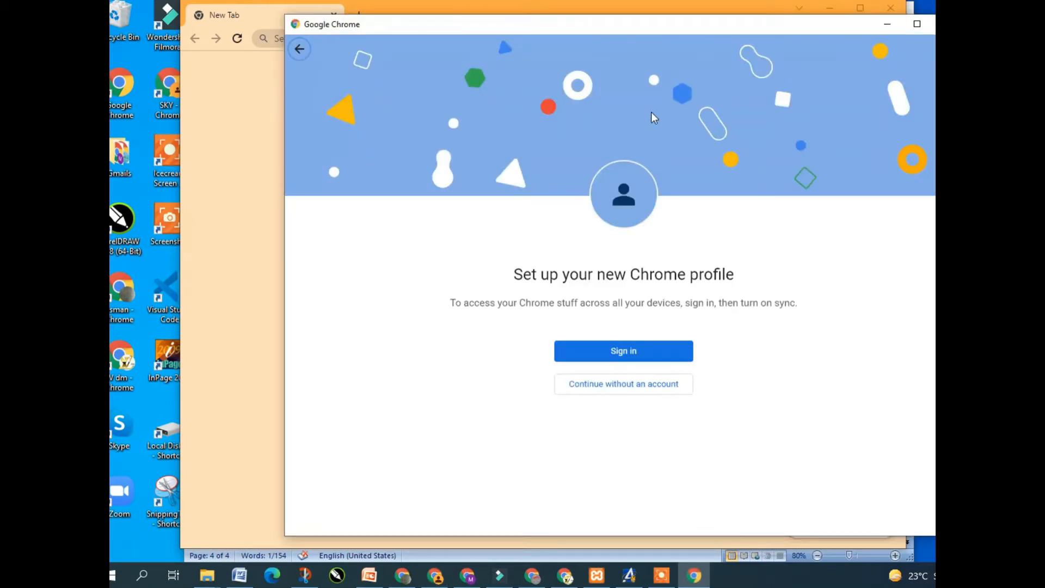
left_click_drag(657, 22, 571, 26)
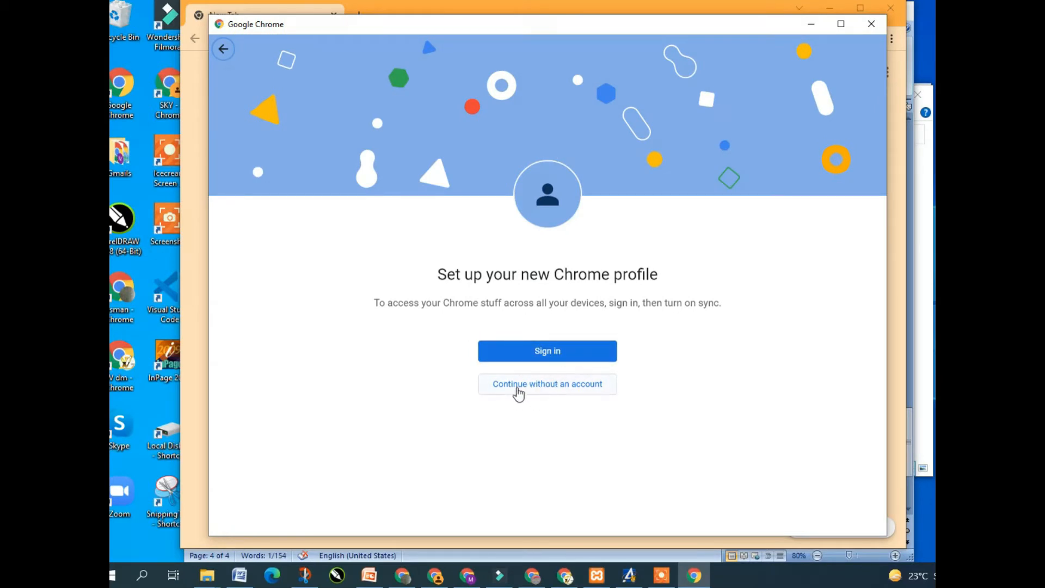
left_click(567, 390)
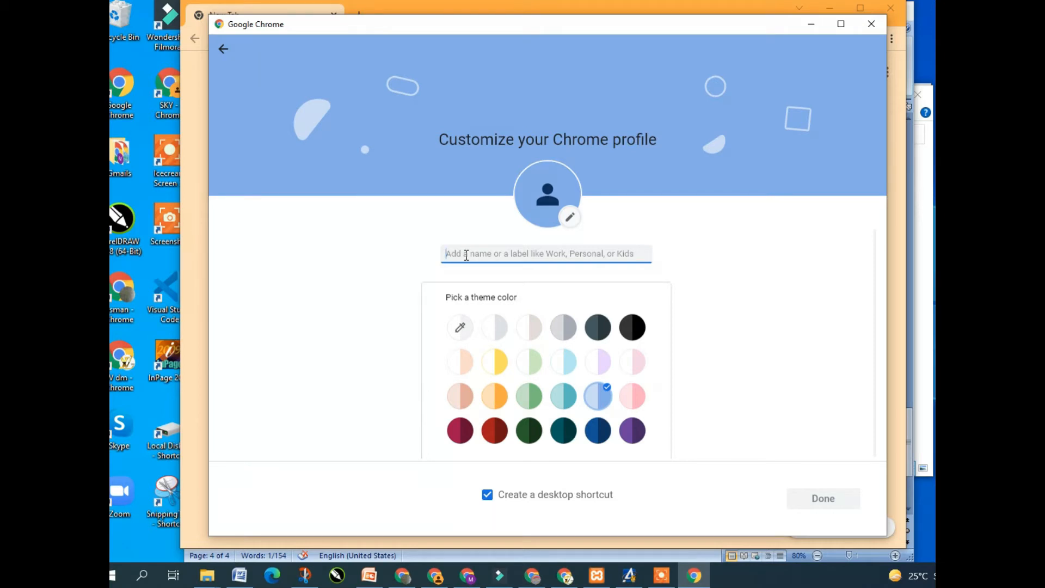
type("pro")
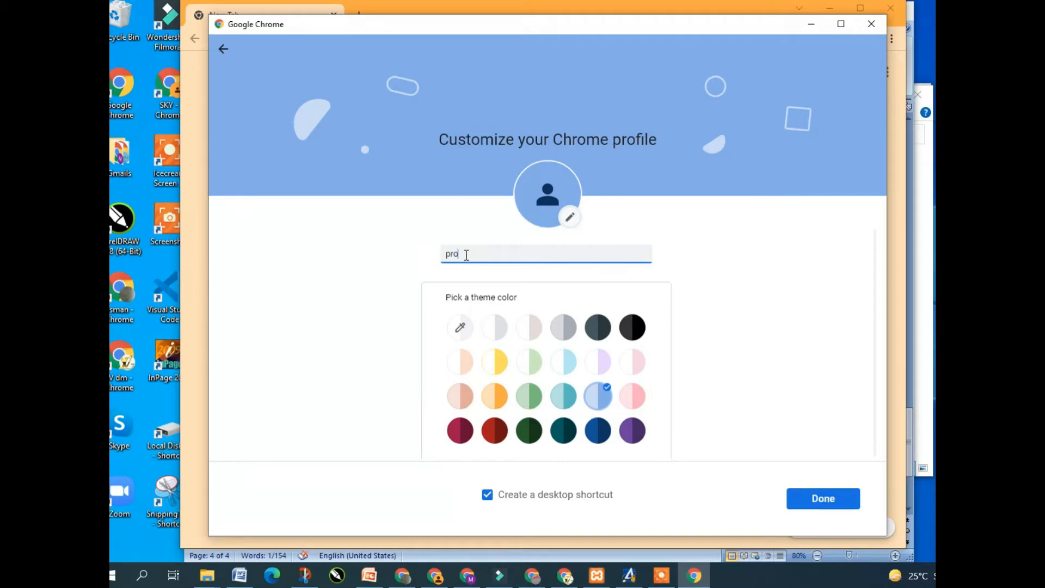
type("ject1")
left_click(806, 499)
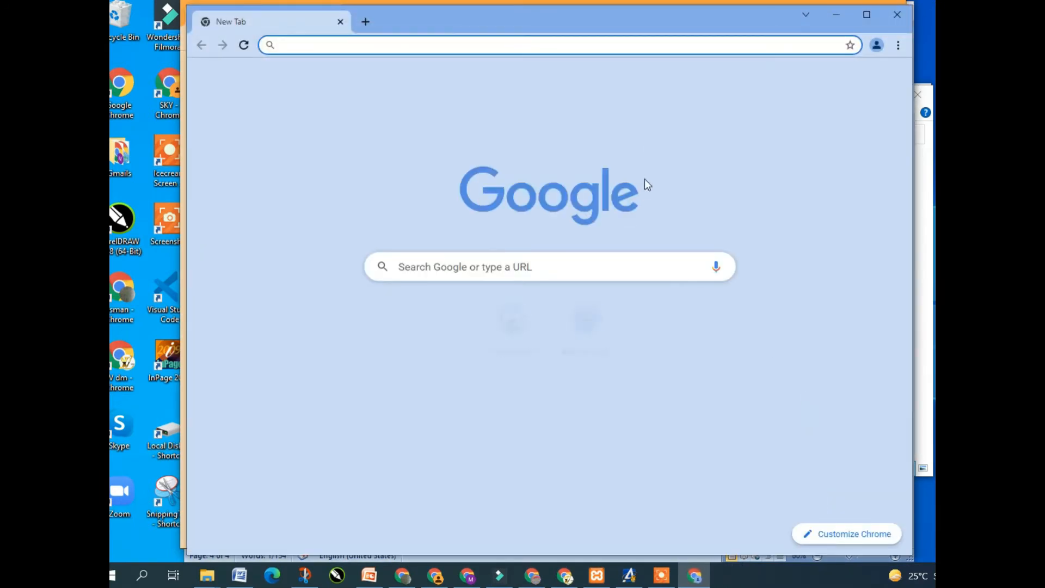
Set project1's On startup option to 'Continue where you left off', then close Settings
left_click(899, 47)
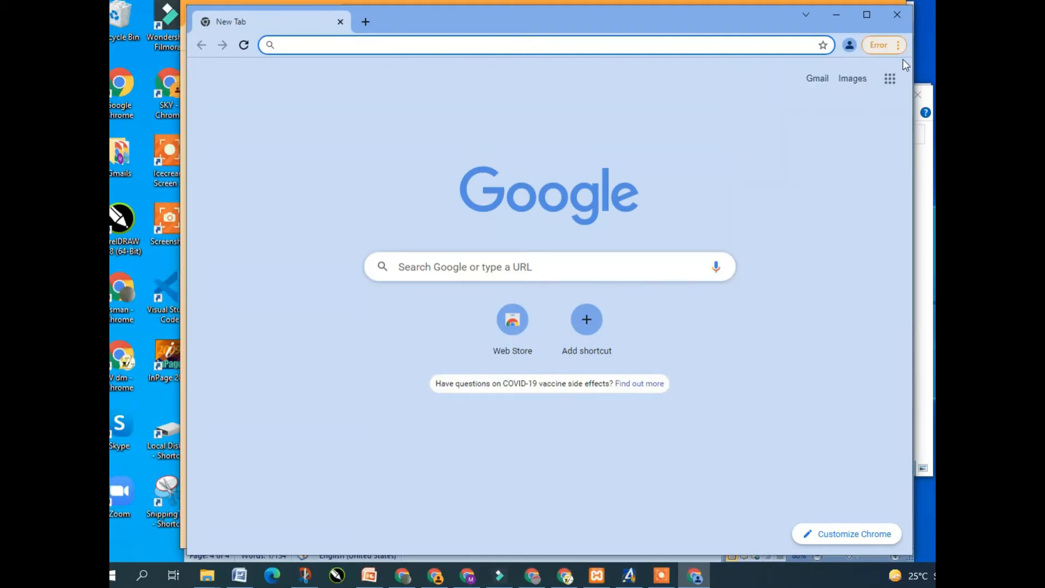
left_click(900, 47)
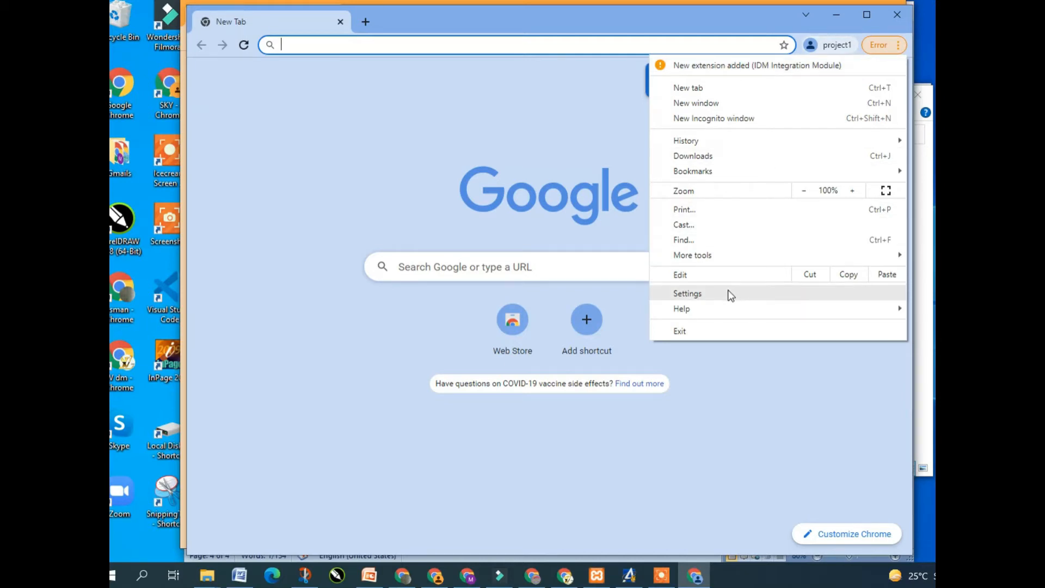
left_click(710, 294)
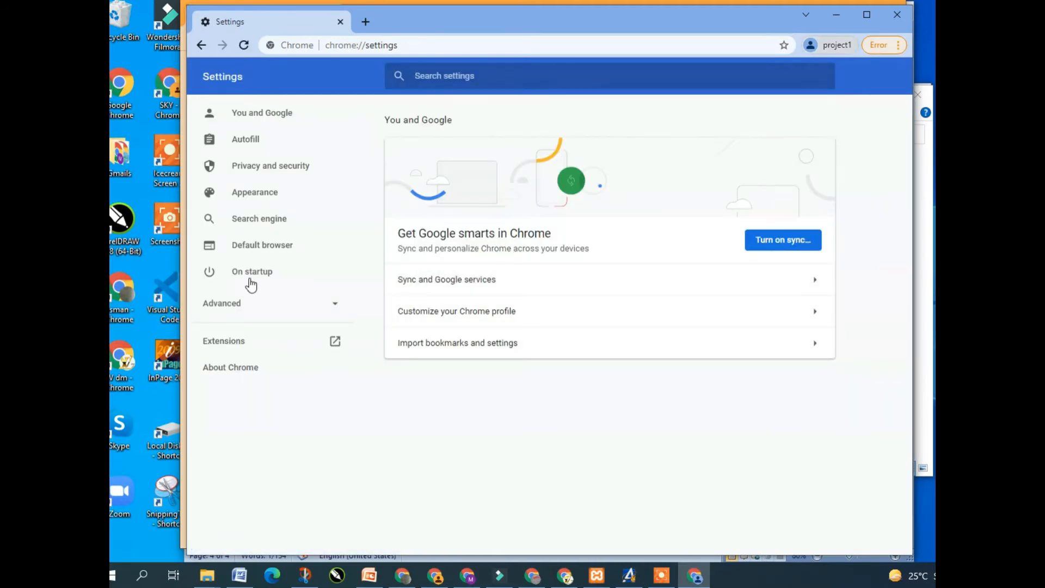
left_click(248, 278)
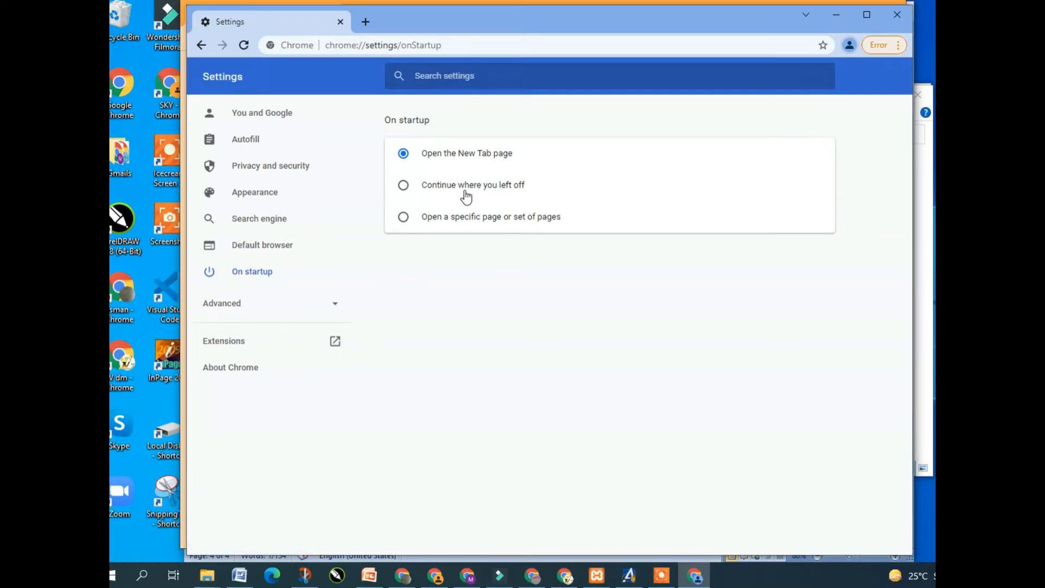
left_click(403, 185)
left_click(365, 23)
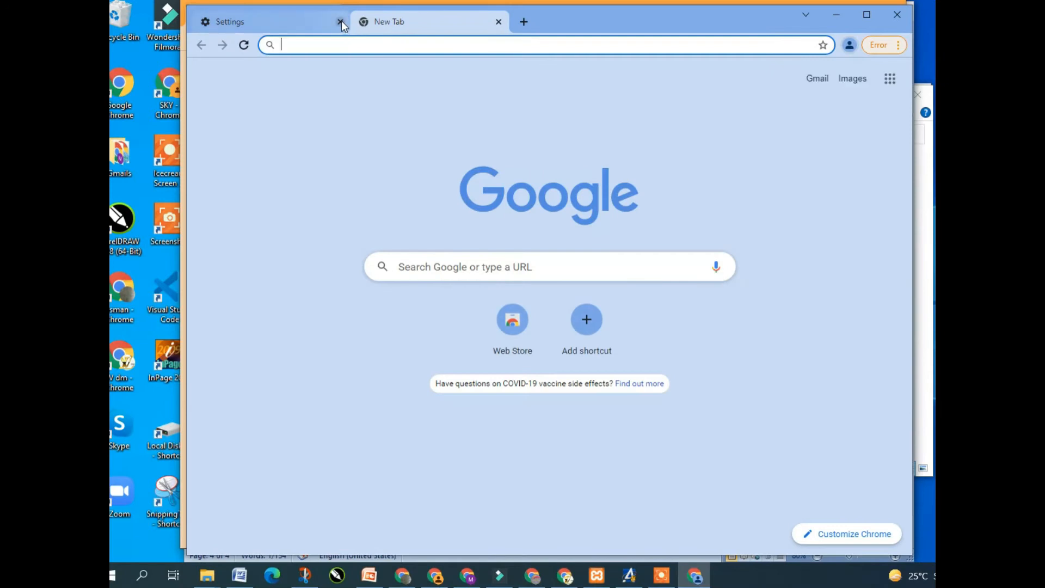
left_click(341, 21)
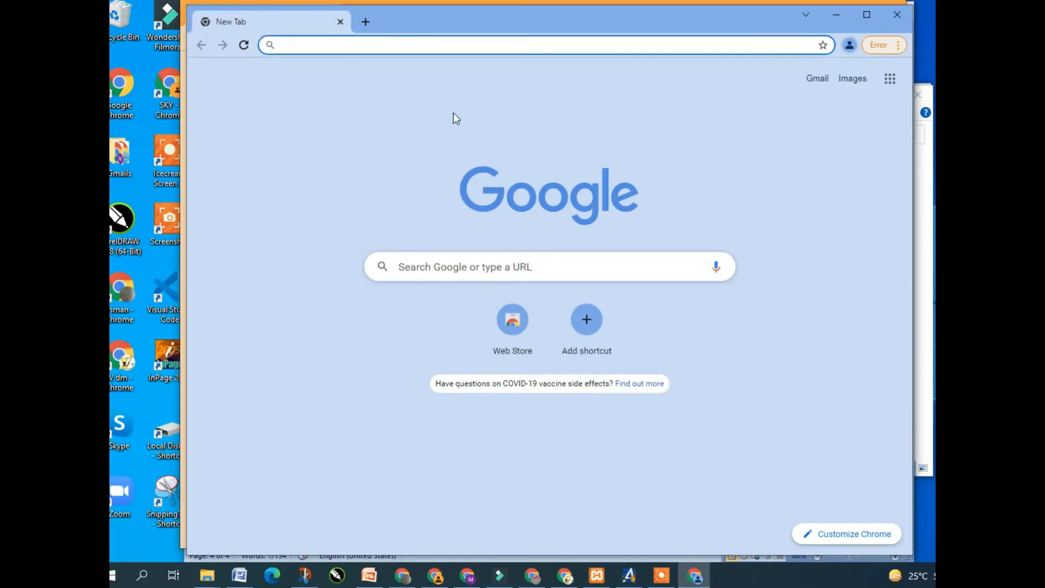
Enable the IDM Integration Module extension and close its welcome tab
left_click(900, 45)
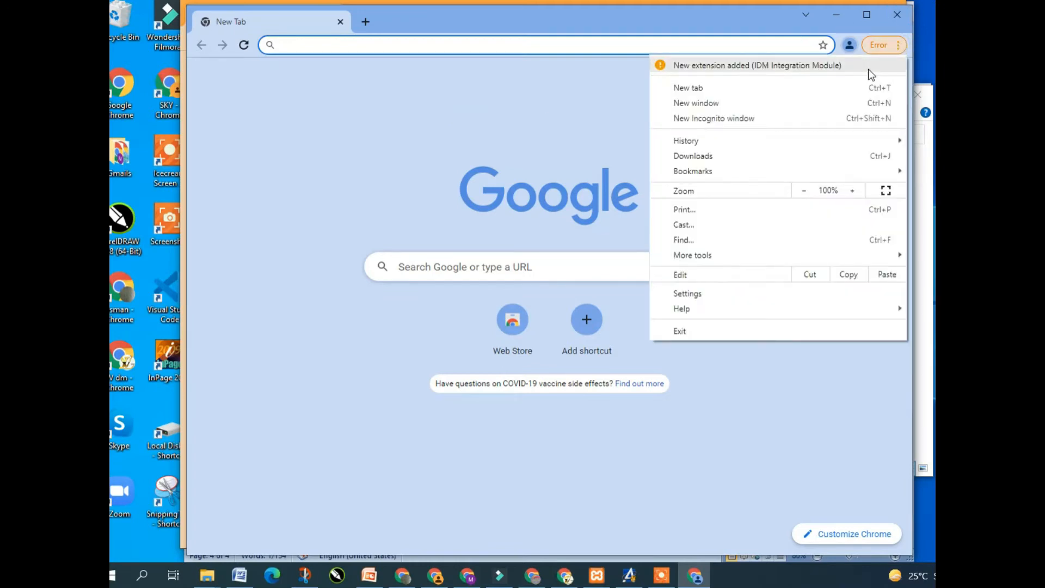
left_click(868, 67)
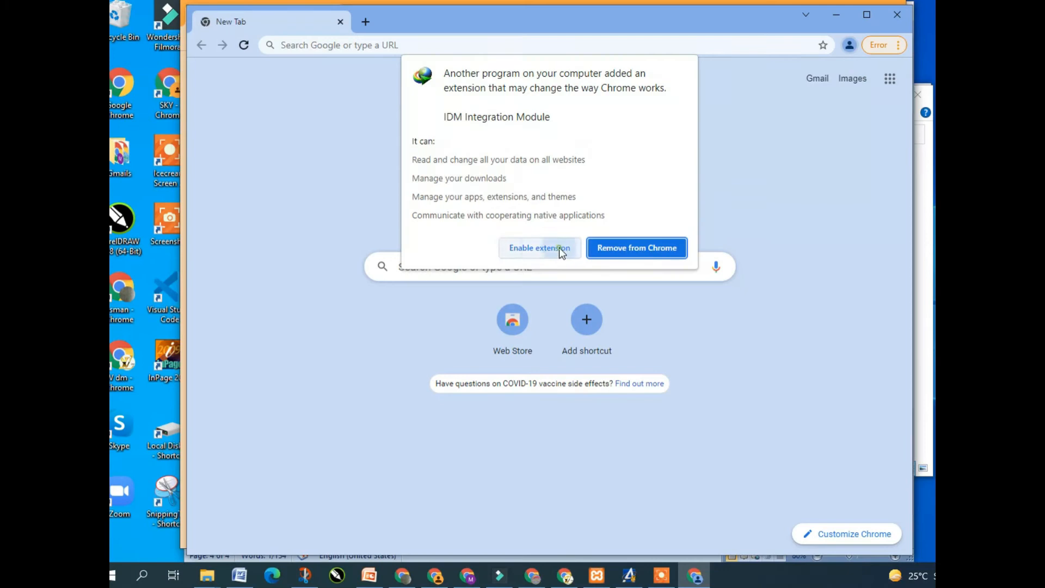
left_click(560, 247)
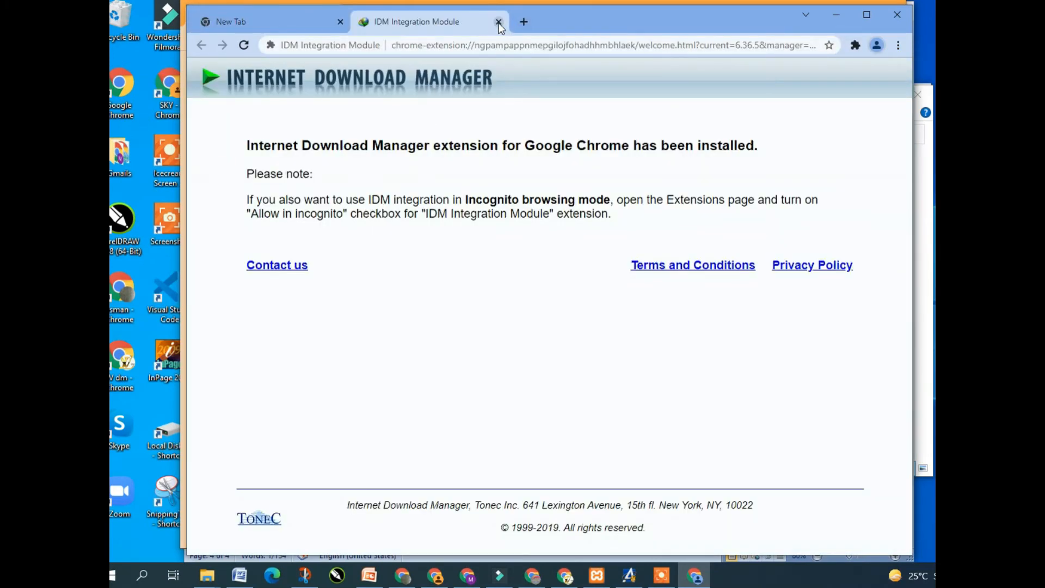
left_click(499, 22)
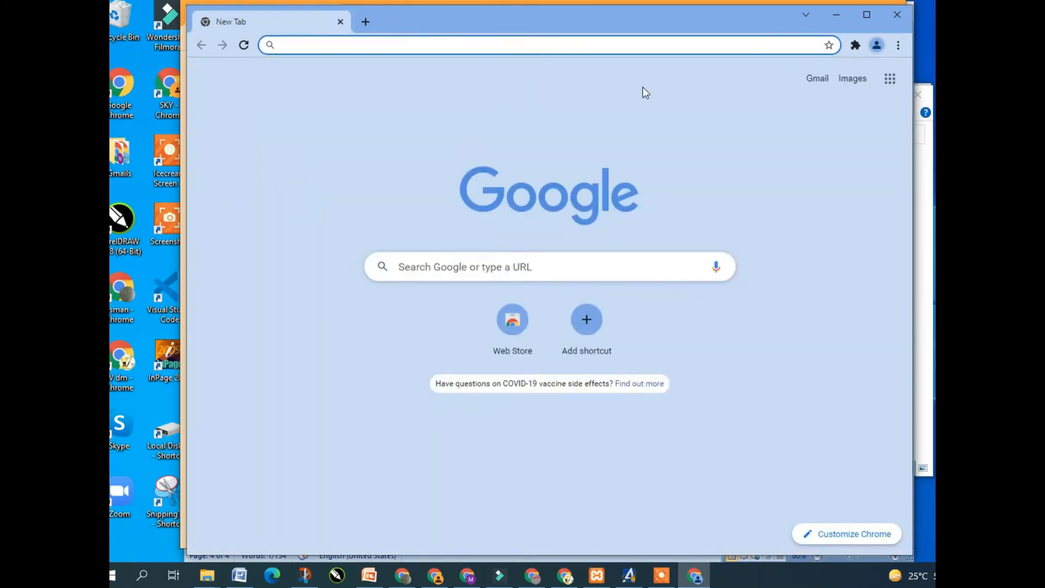
Confirm the On startup setting still continues where you left off, leaving a new tab
left_click(900, 46)
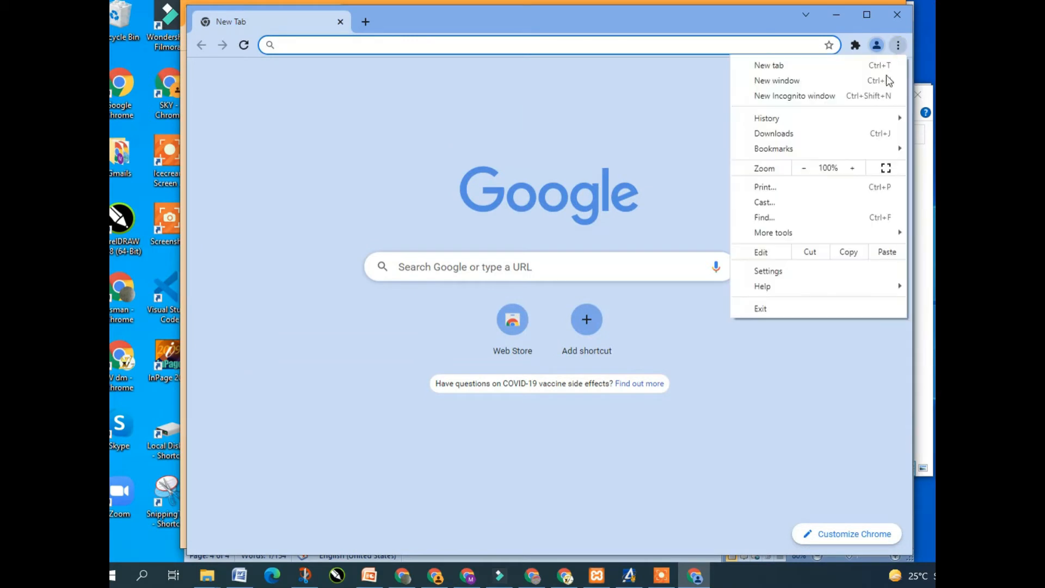
left_click(799, 274)
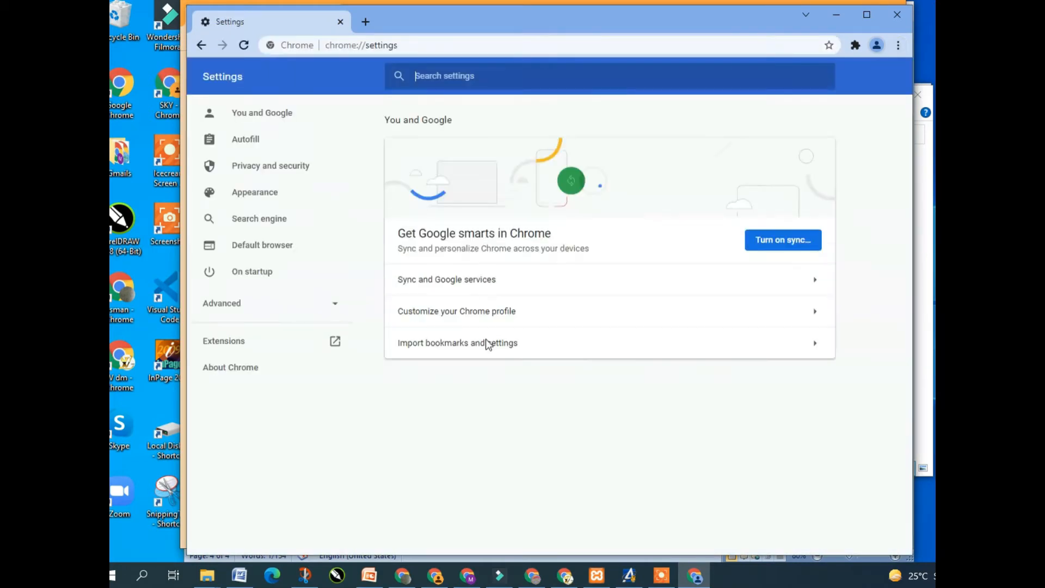
left_click(259, 272)
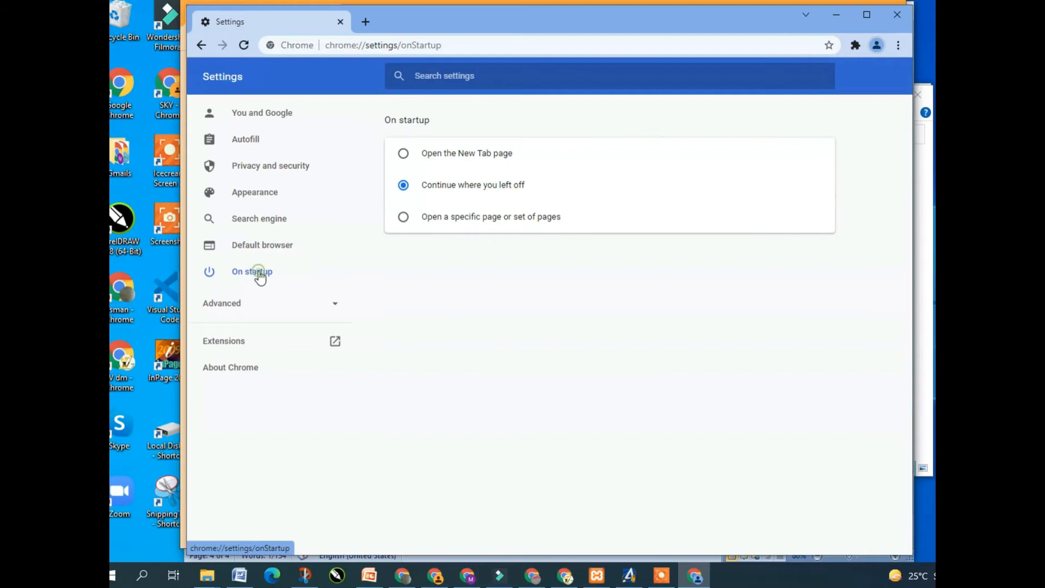
left_click(364, 21)
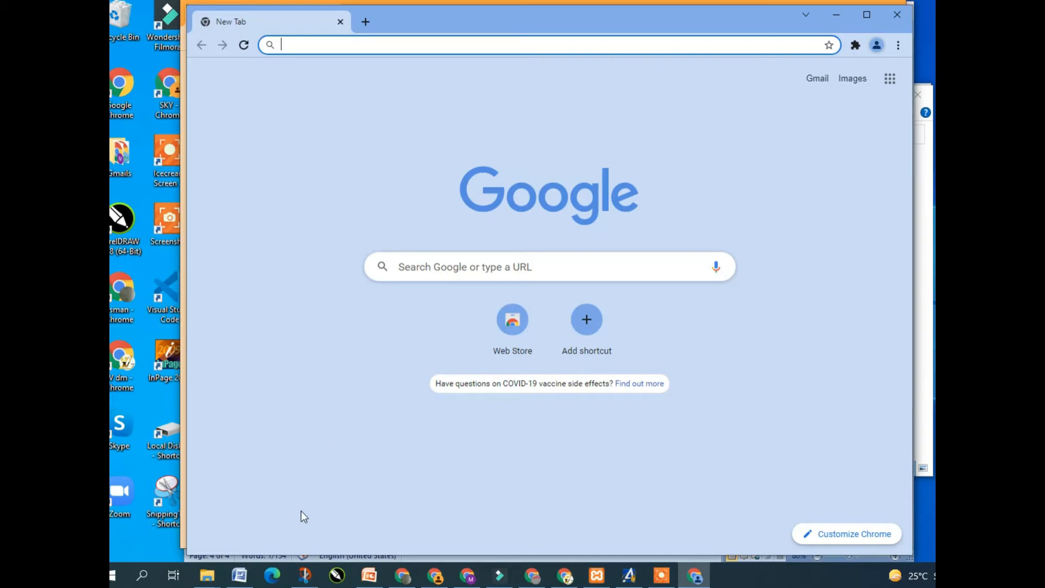
Paste the localhost/phpmyadmin address from the Word notes into Chrome and load it
left_click(239, 575)
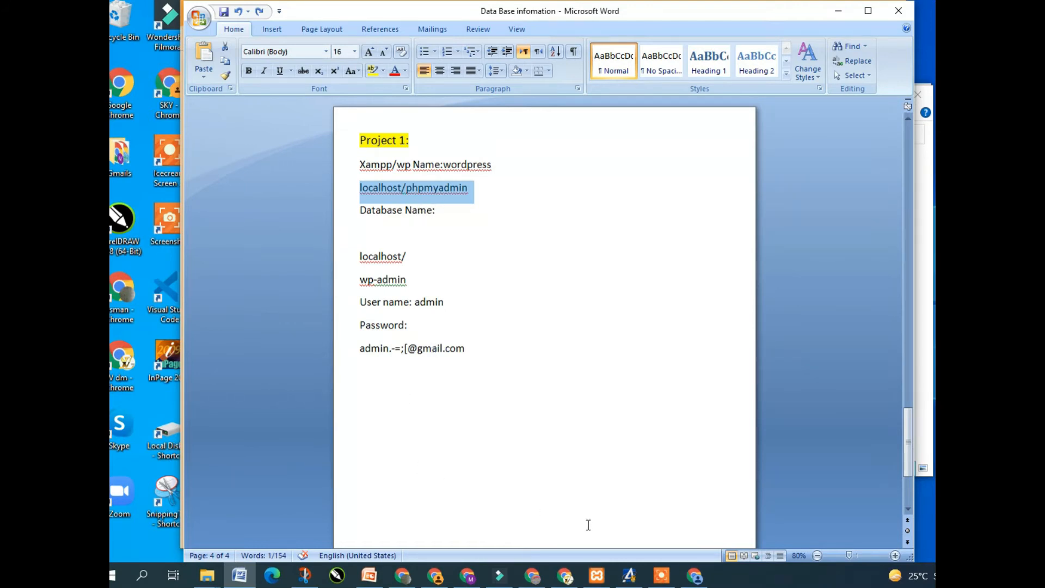
left_click(693, 574)
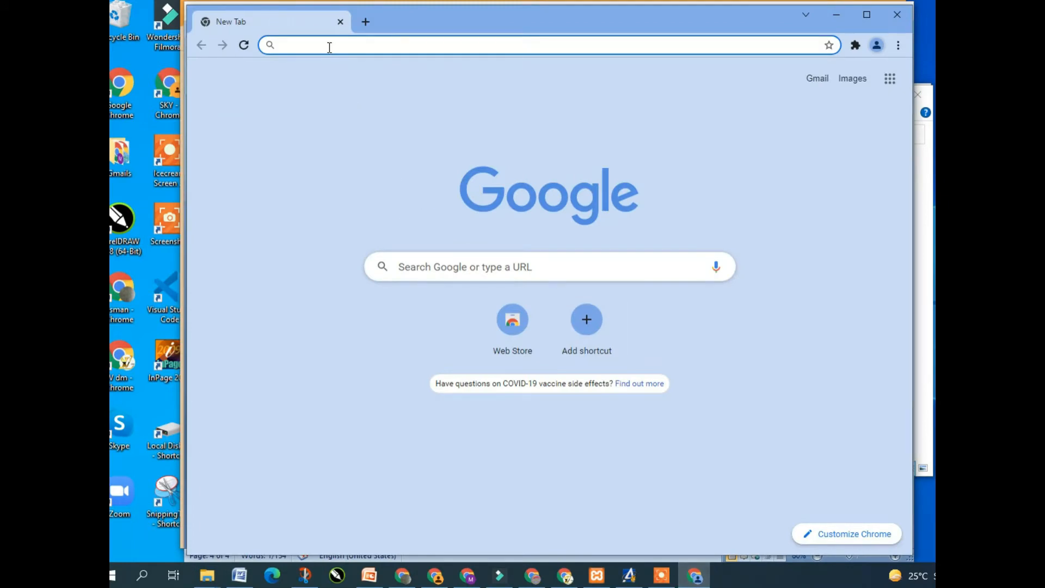
type("localhost/phpmyadmin")
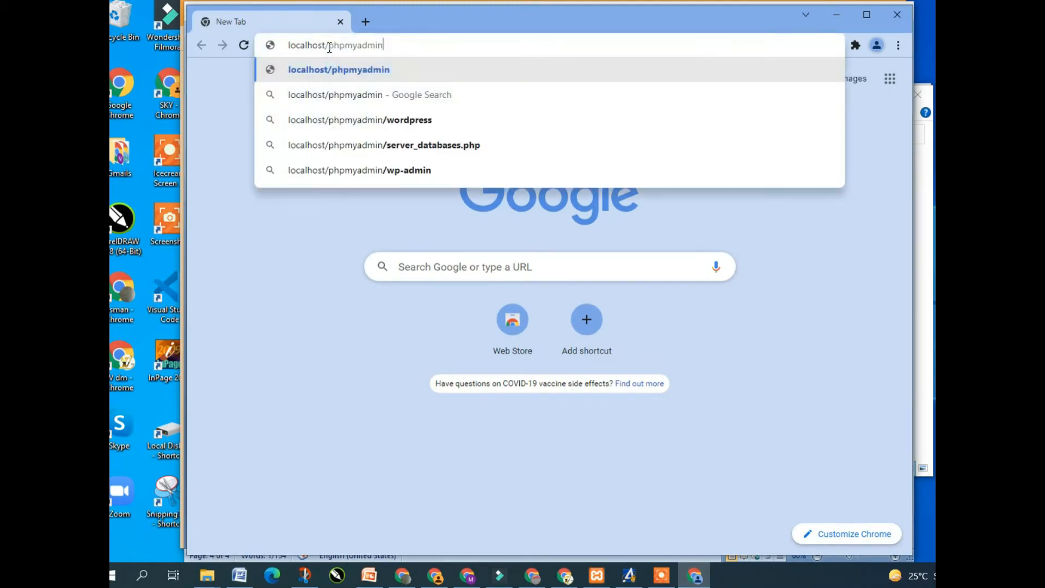
key("Return")
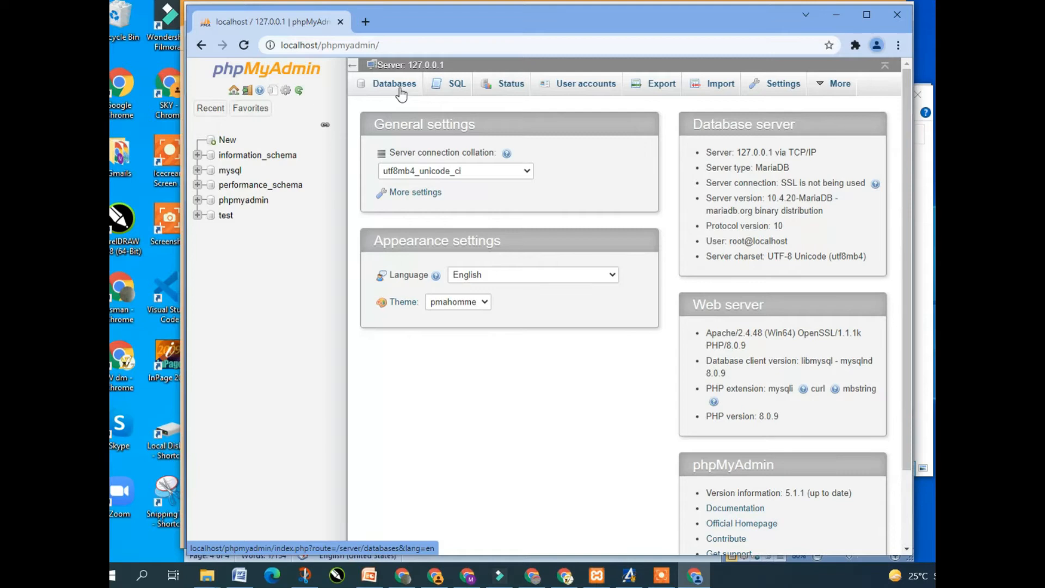
Confirm Apache and MySQL are running, then open phpMyAdmin's Databases page and focus the Database name field
left_click(596, 576)
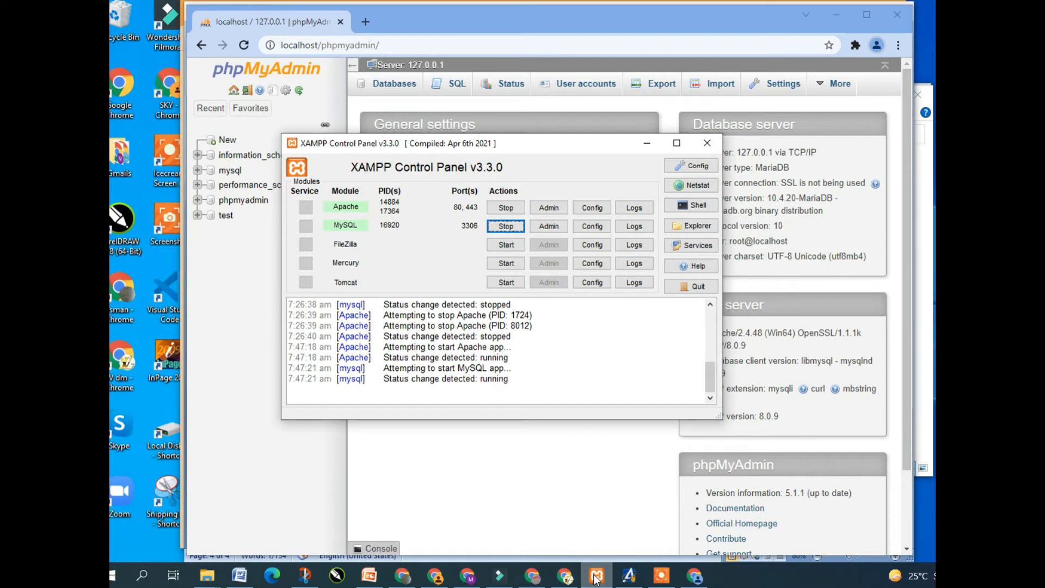
left_click(335, 477)
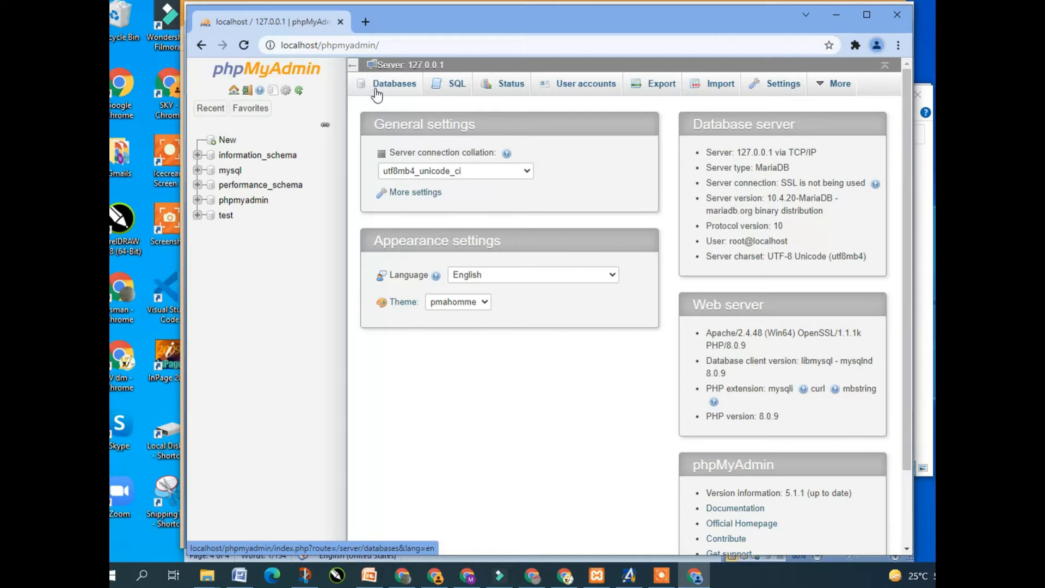
left_click(376, 96)
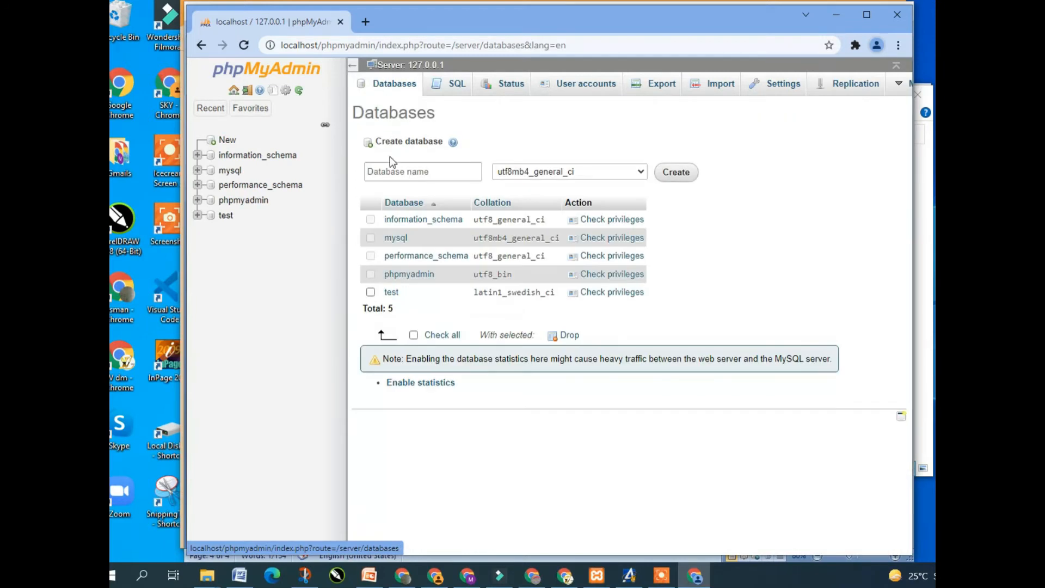
left_click(387, 171)
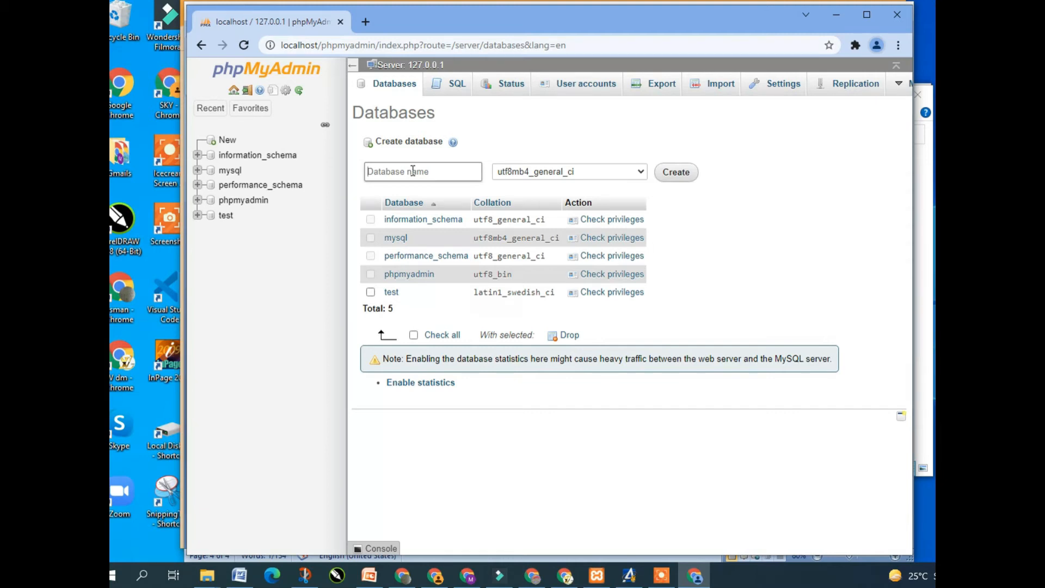
left_click(413, 171)
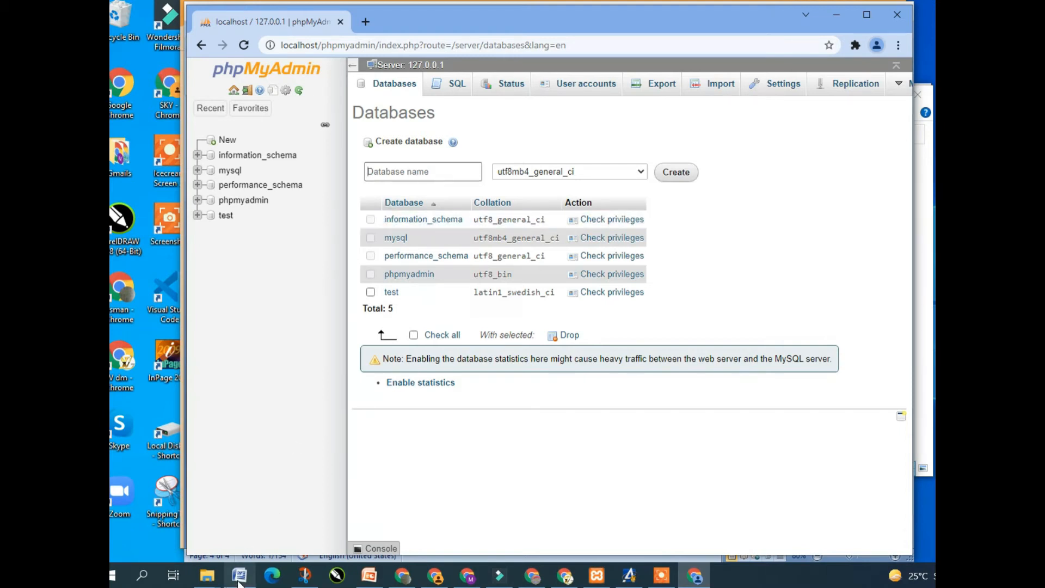
Type 'business' after 'Database Name:' in the Word notes and select it for copying
mouse_move(240, 575)
left_click(264, 527)
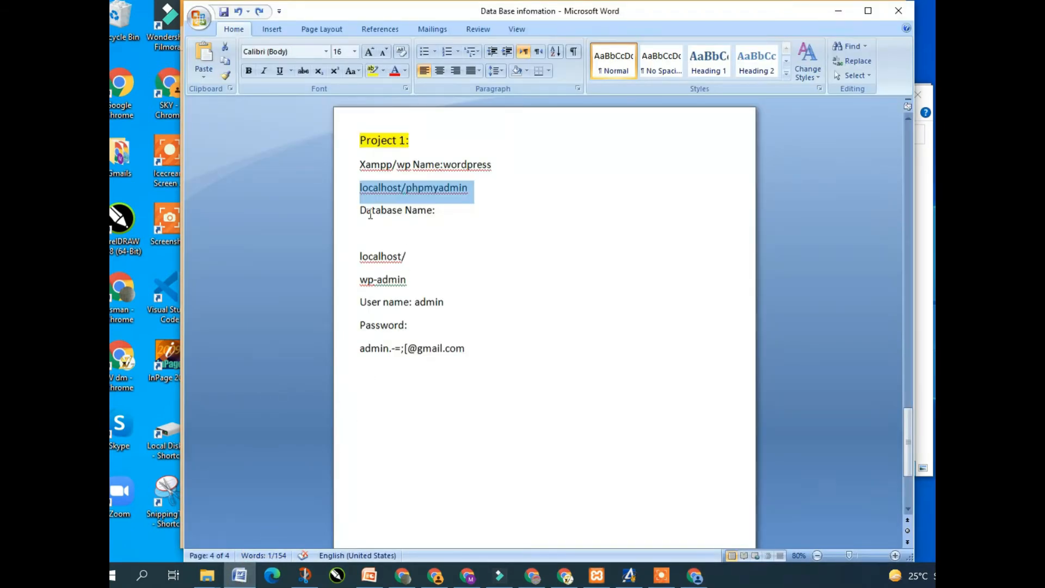
left_click(441, 211)
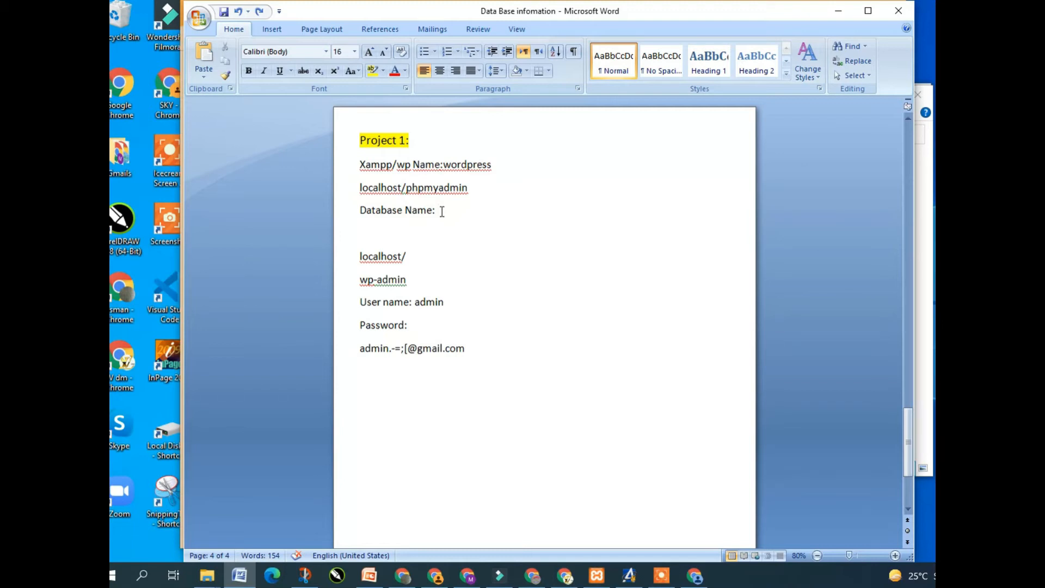
type("business")
key("shift+Left")
key("shift+Left")
key("shift+Left")
key("shift+Left")
key("shift+Left")
key("shift+Left")
key("shift+Left")
key("shift+Left")
key("ctrl+c")
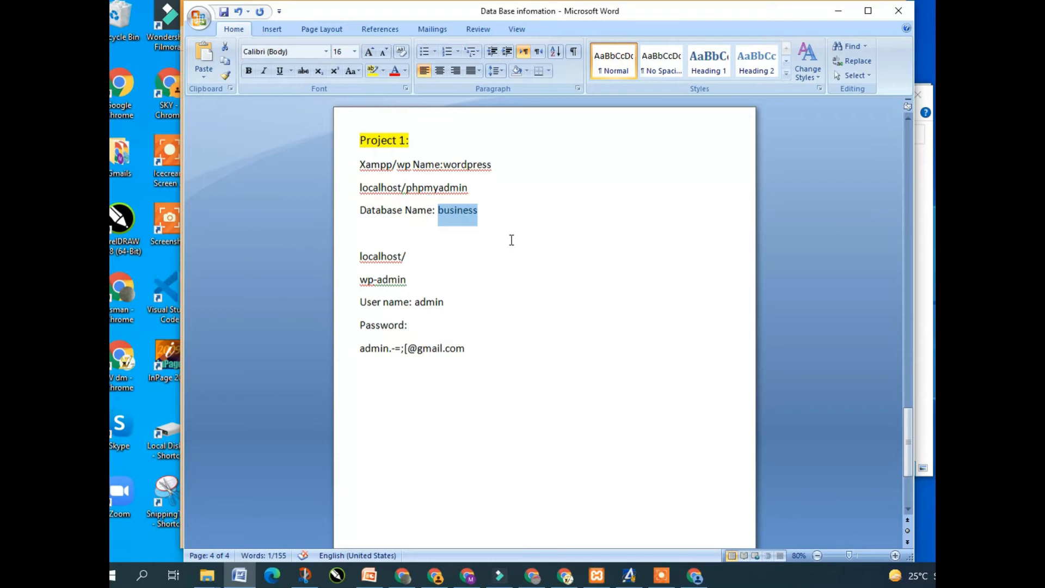
Paste business into phpMyAdmin's new Database name field
left_click(694, 575)
left_click(436, 173)
key("ctrl+v")
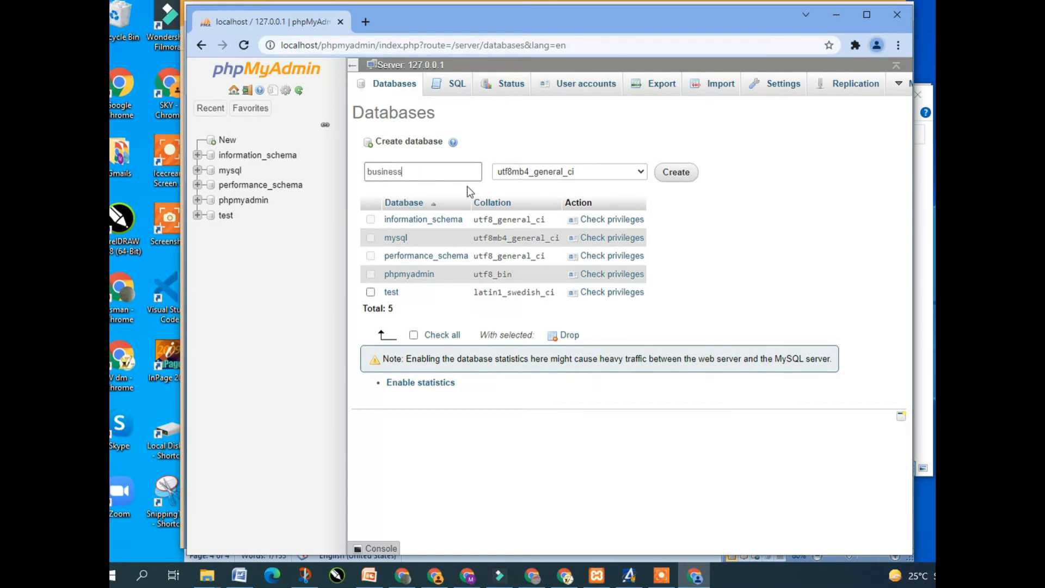
Create the empty 'business' database in phpMyAdmin
left_click(680, 183)
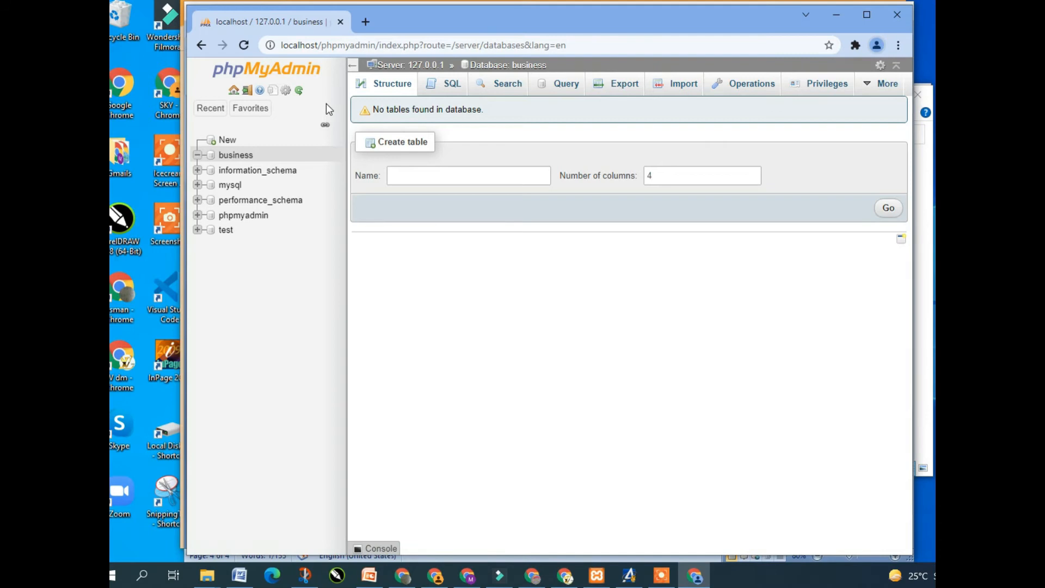
Open a blank Chrome tab, close the phpMyAdmin tab, and bring the Word notes forward
left_click(366, 27)
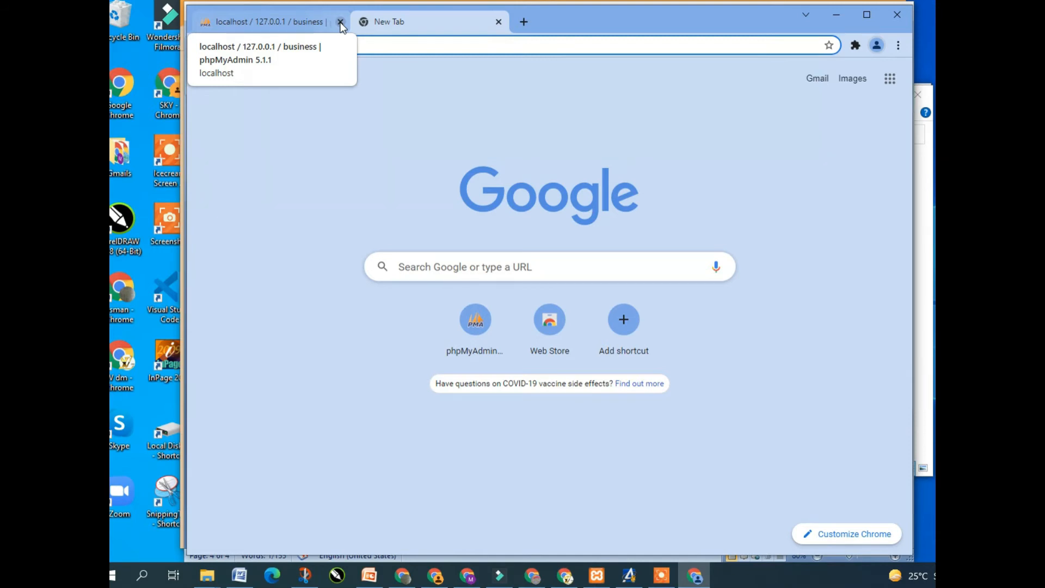
left_click(340, 22)
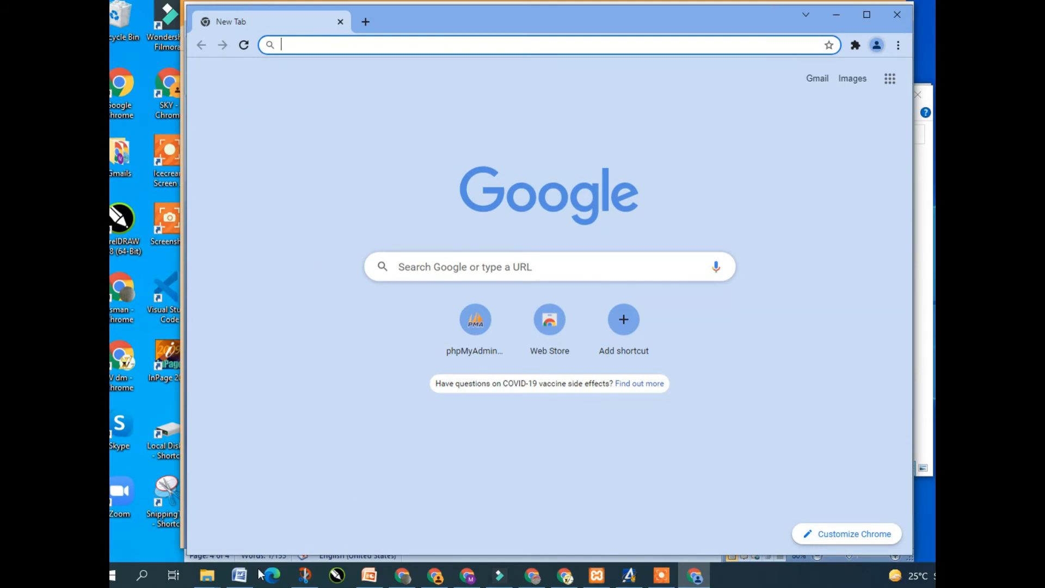
left_click(240, 575)
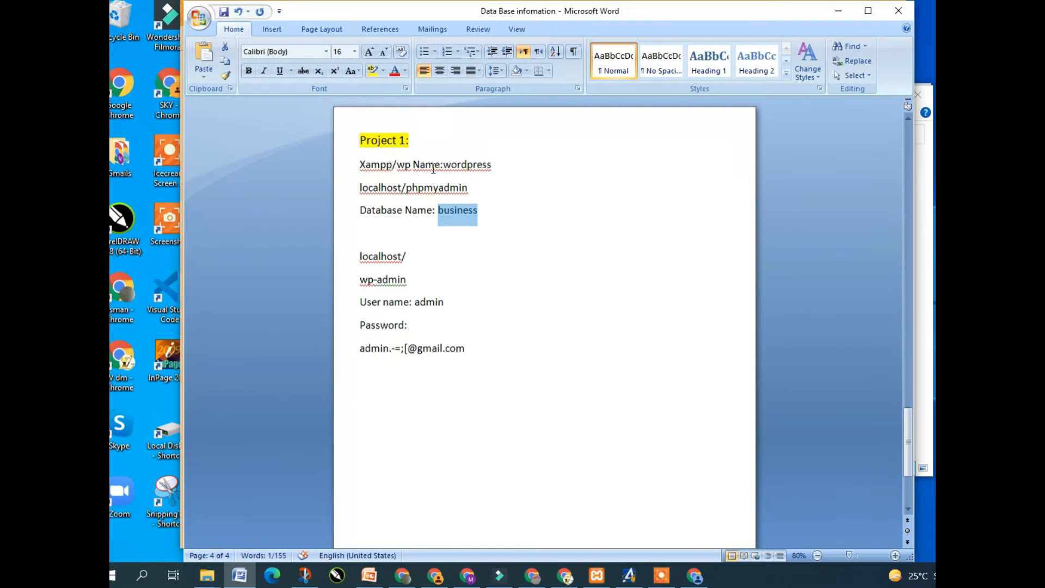
Copy 'wordpress' into the address line so it reads localhost/wordpress, and select that line
left_click(492, 164)
key("shift+Left")
key("shift+Left")
key("shift+Left")
key("shift+Left")
key("shift+Left")
key("shift+Left")
key("shift+Left")
key("shift+Left")
key("shift+Left")
key("ctrl+c")
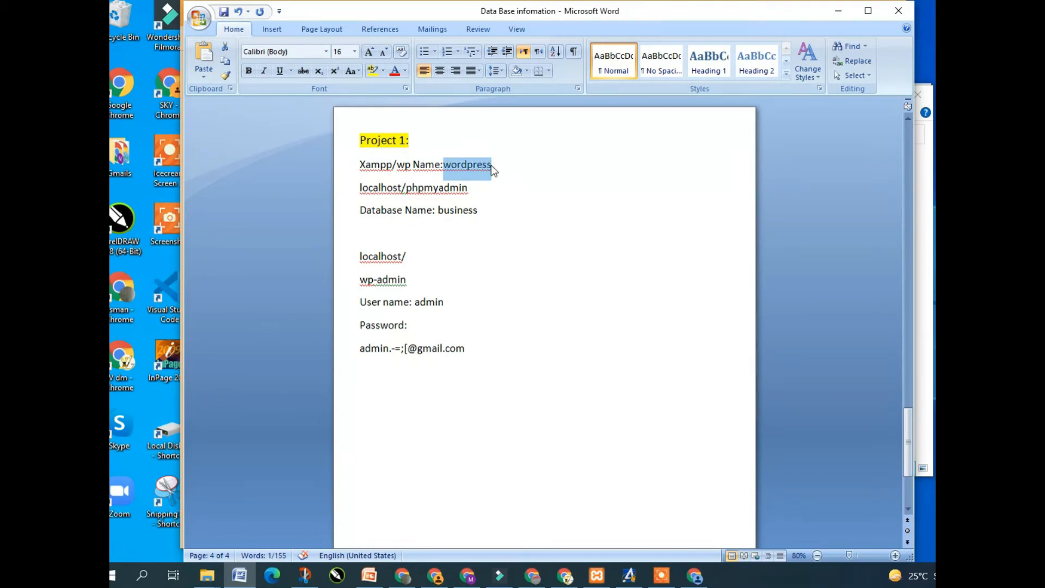
left_click(416, 255)
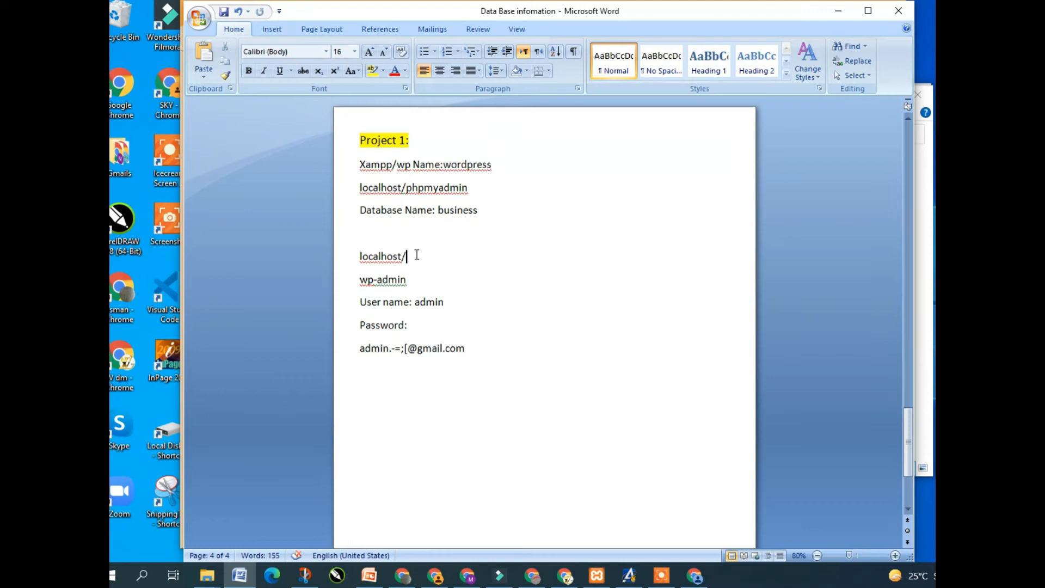
key("ctrl+v")
left_click(409, 256)
key("BackSpace")
left_click_drag(460, 257, 366, 256)
key("ctrl+c")
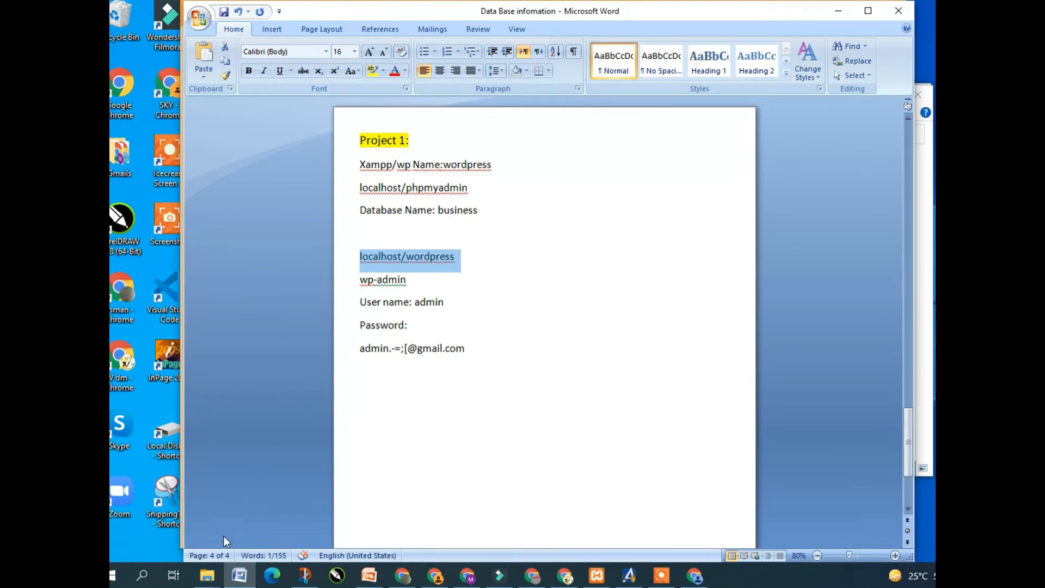
left_click(211, 580)
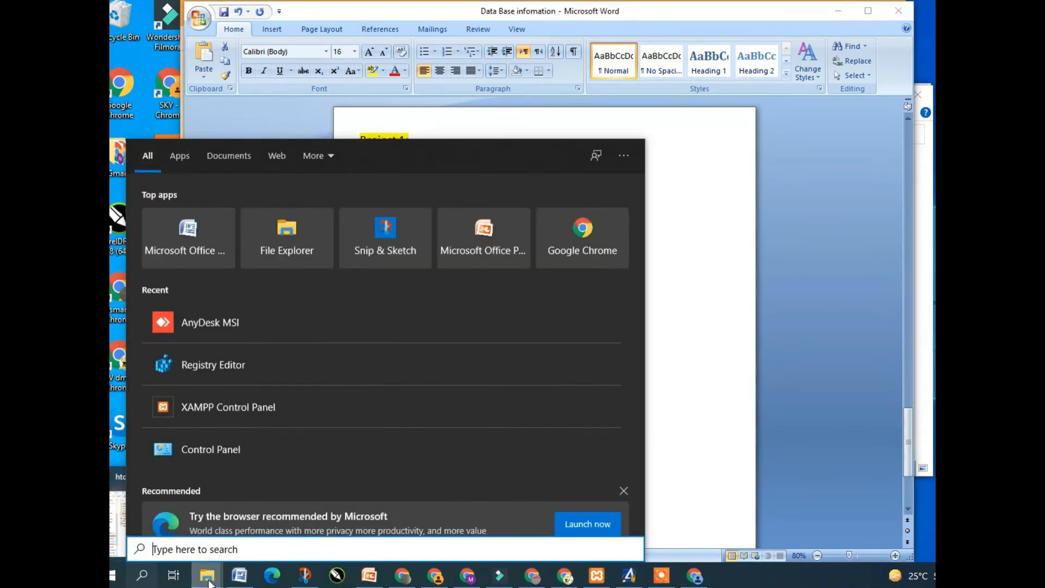
left_click(206, 581)
left_click(205, 581)
mouse_move(206, 581)
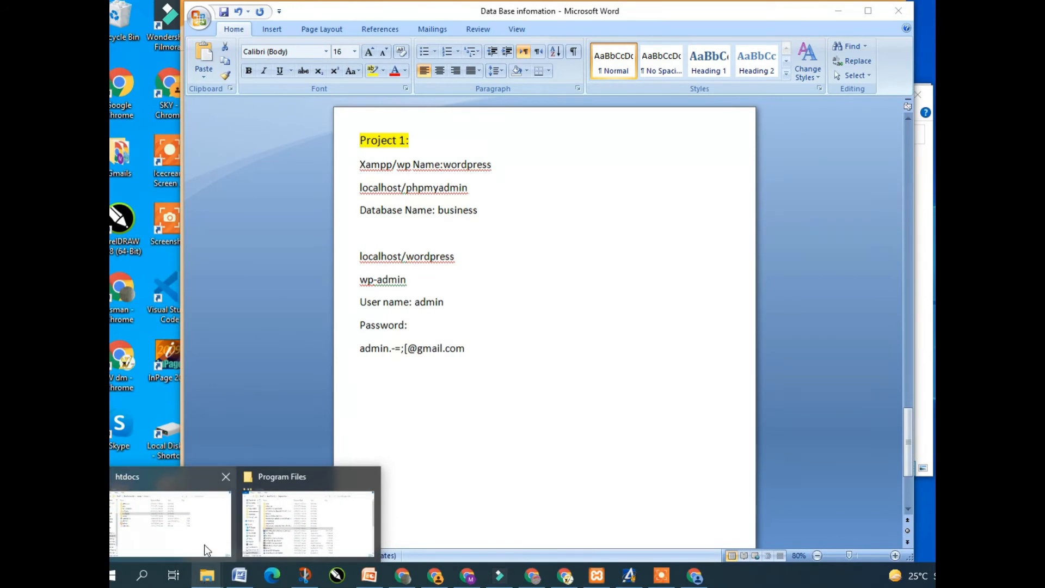
left_click(206, 547)
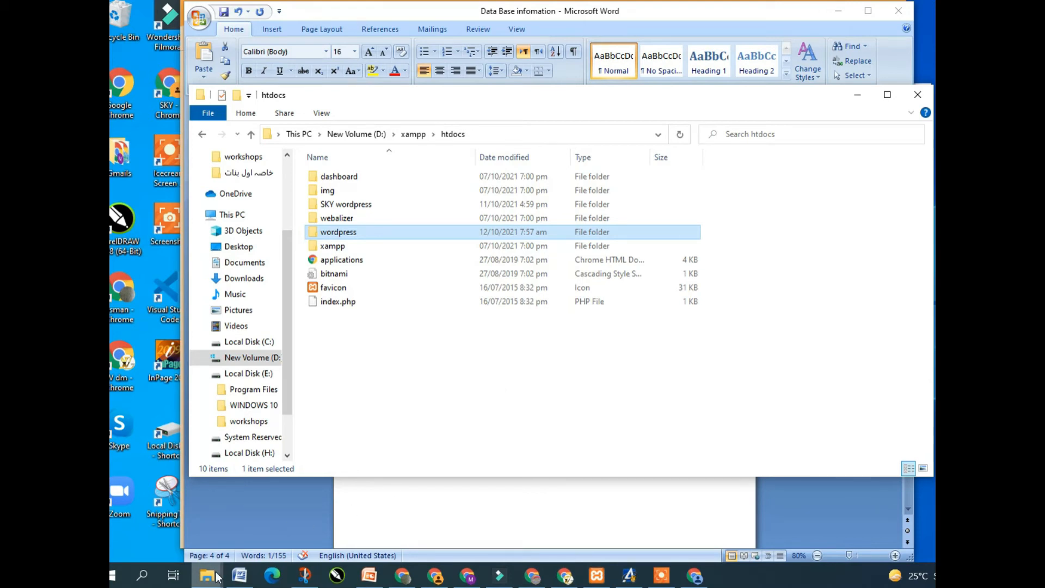
left_click(262, 523)
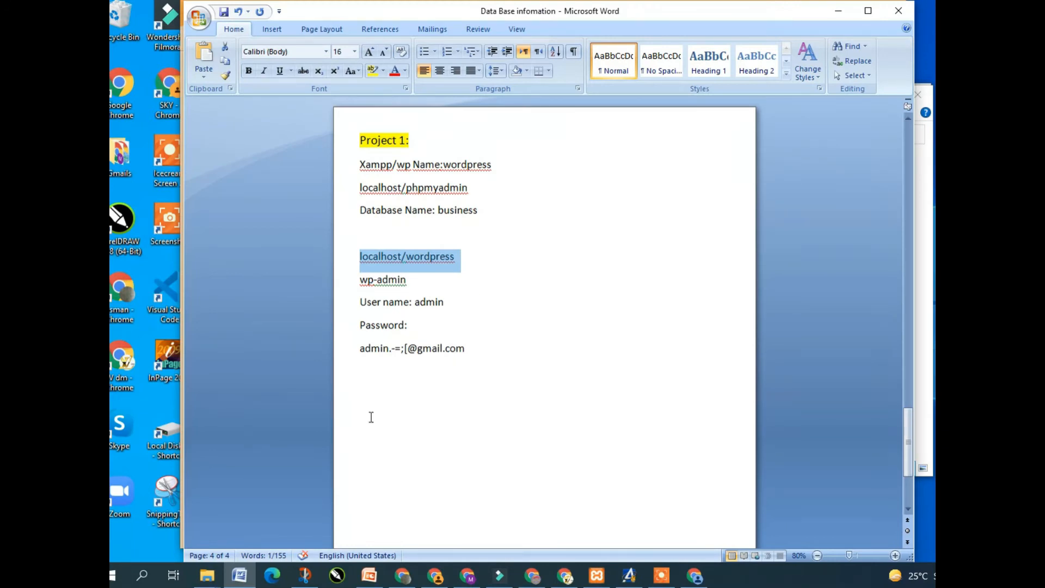
Load localhost/wordpress in Chrome and continue setup in English (United States)
left_click(705, 576)
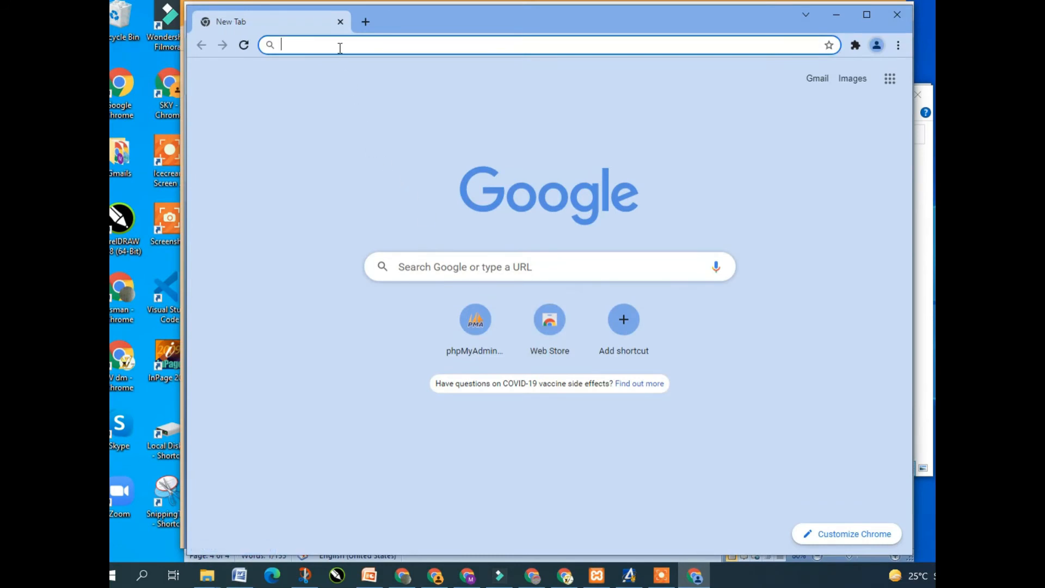
key("ctrl+v")
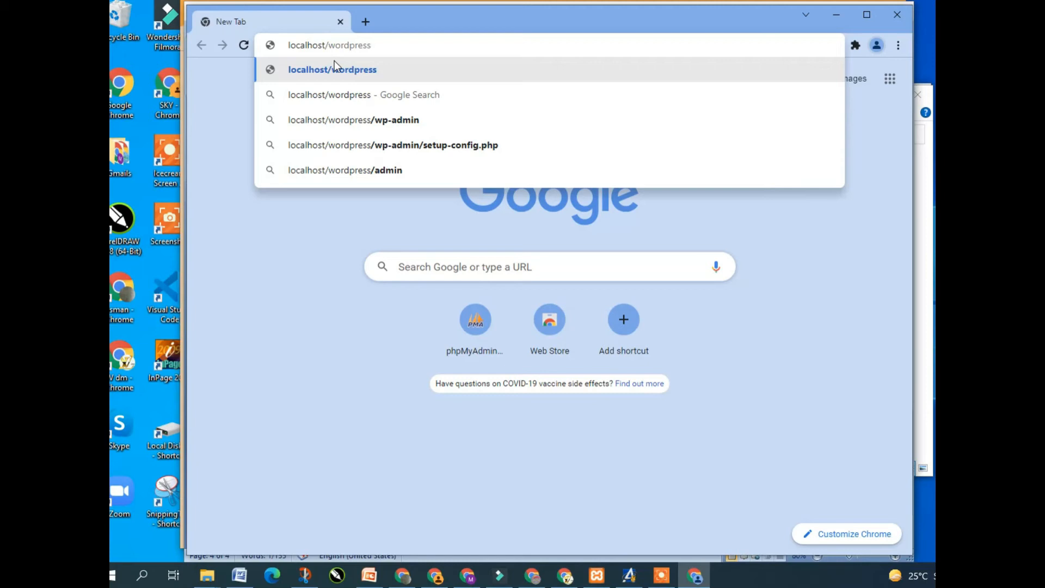
left_click(388, 58)
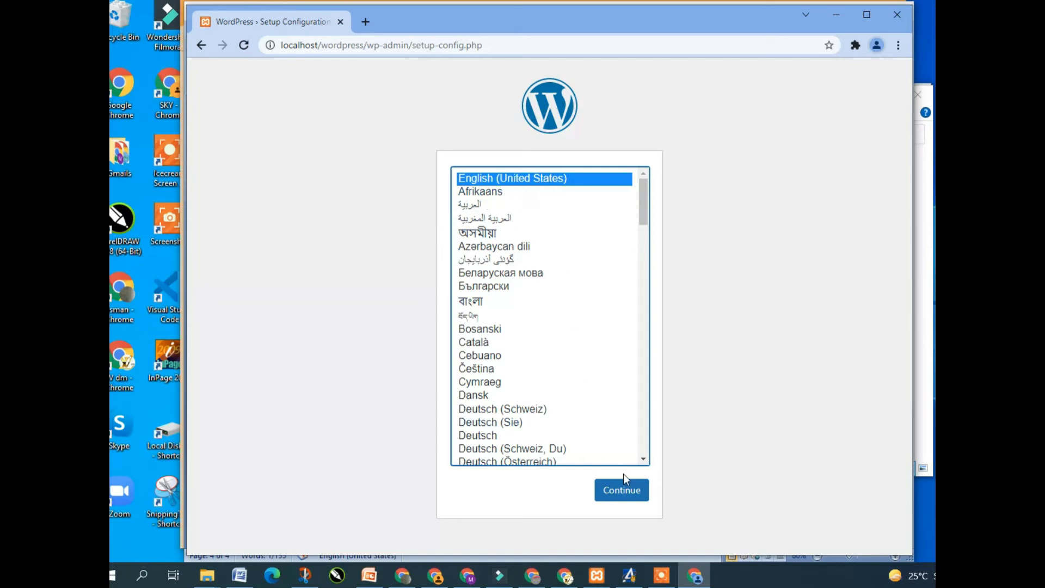
left_click(629, 493)
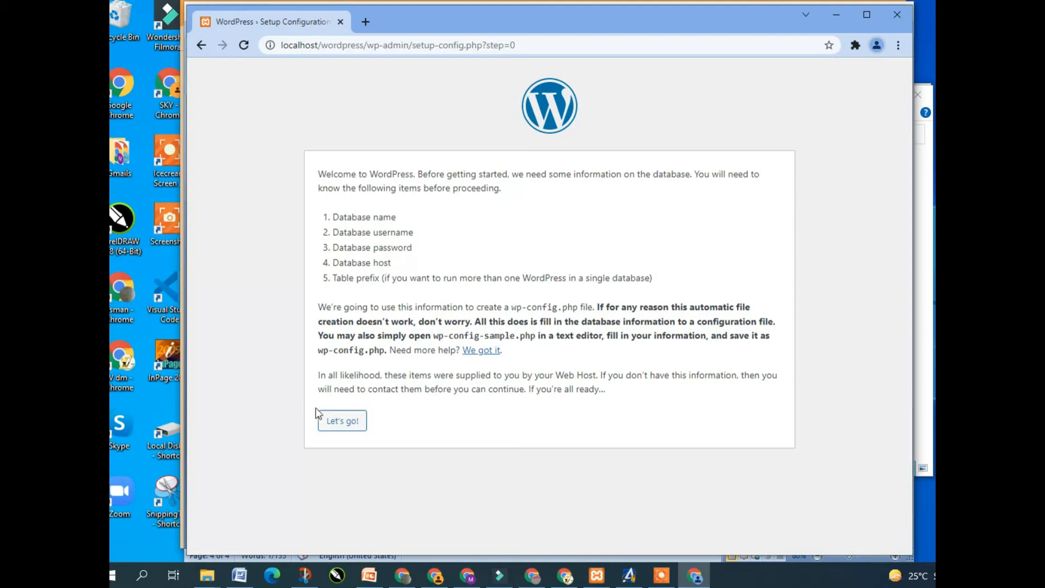
Open the database connection form and replace the Database Name 'wordpress' with 'business' copied from Word
left_click(348, 425)
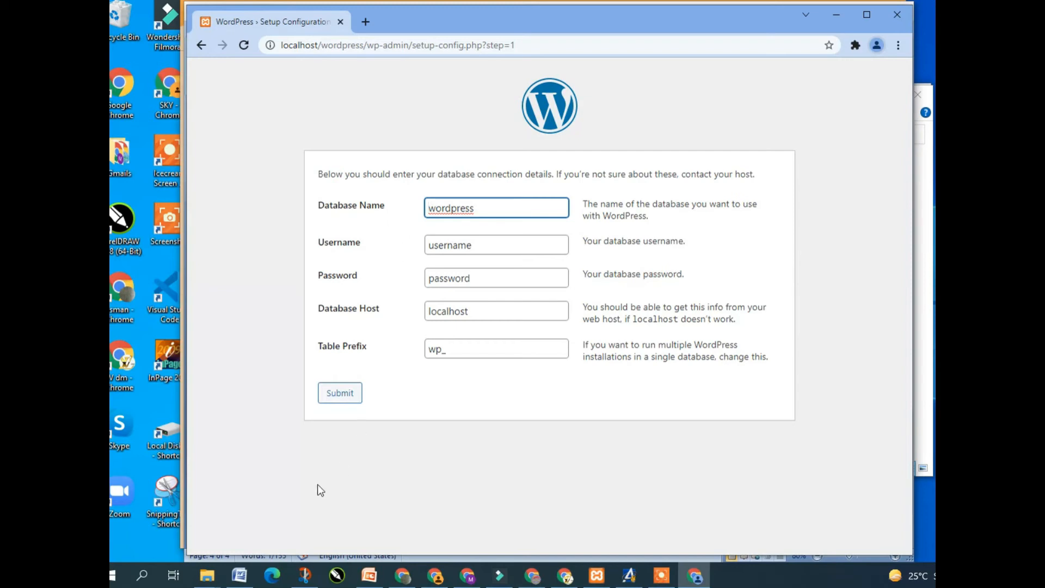
left_click(239, 575)
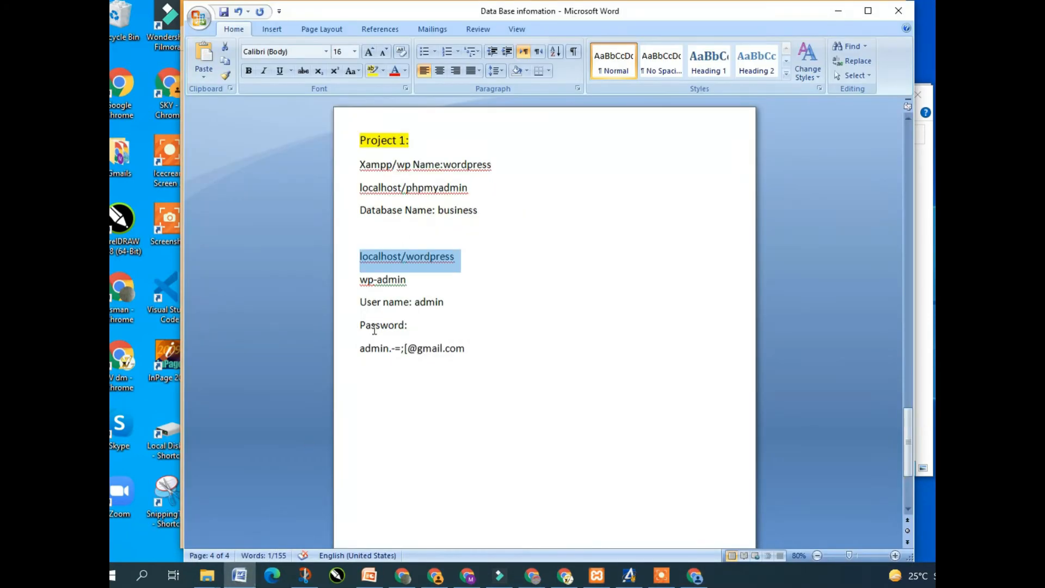
left_click(478, 211)
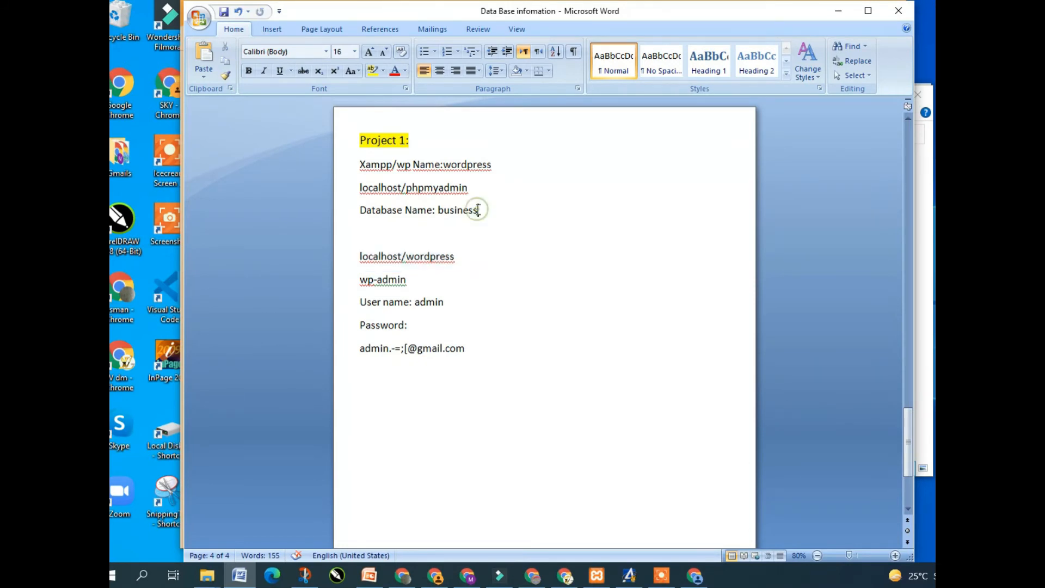
key("shift+Left")
key("shift+Left")
key("shift+Left")
key("shift+Left")
key("shift+Left")
key("shift+Left")
key("shift+Left")
key("shift+Left")
key("ctrl+c")
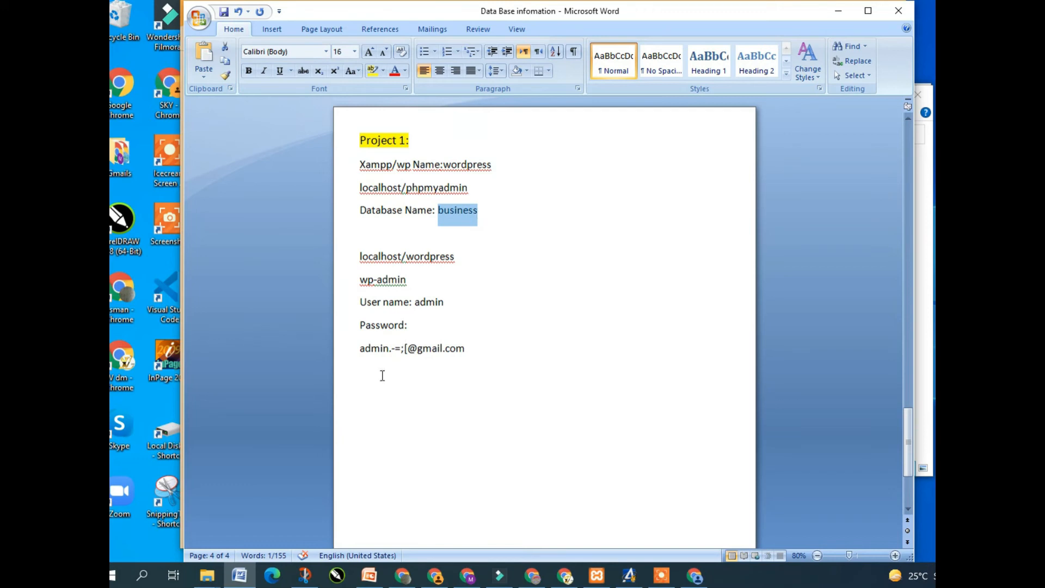
left_click(695, 578)
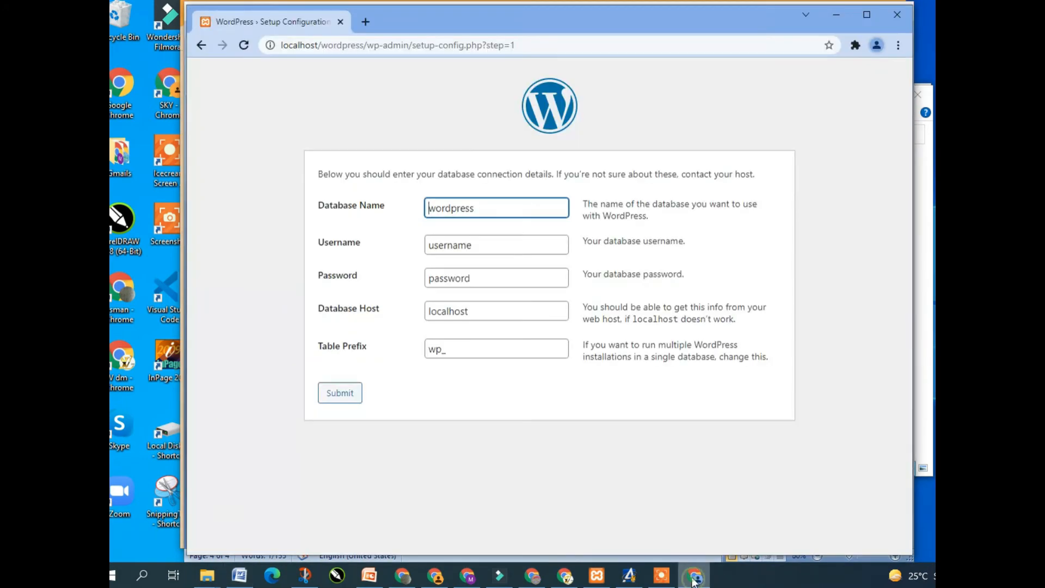
double_click(479, 211)
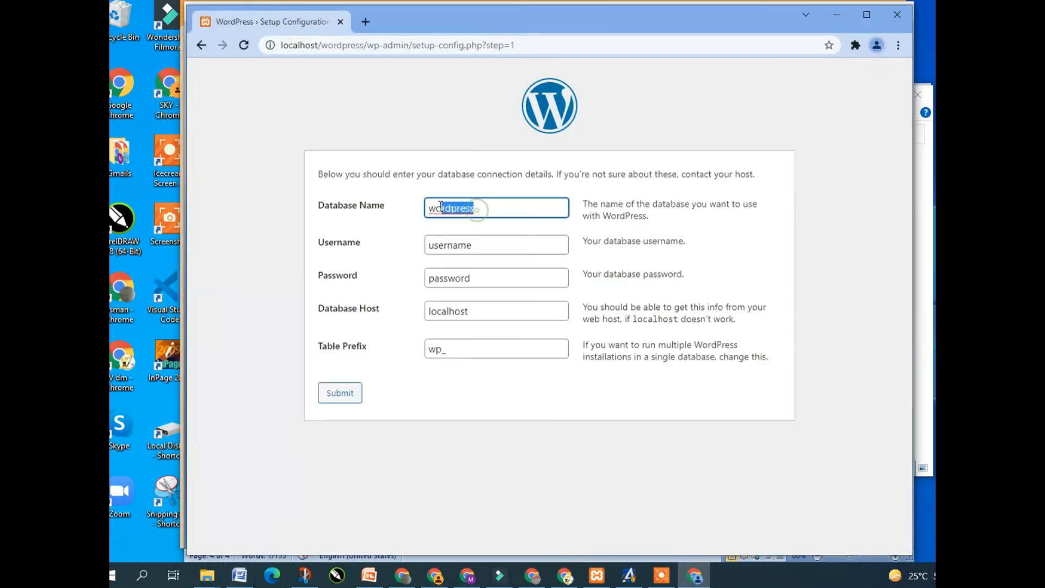
key("ctrl+v")
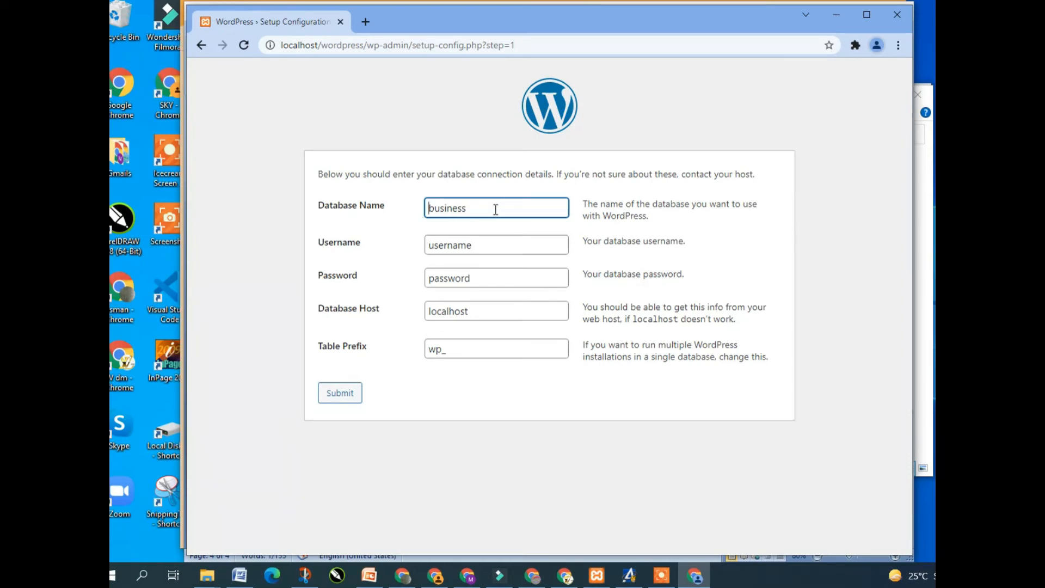
Enter username root with an empty password and submit the database connection details
left_click_drag(472, 245, 428, 245)
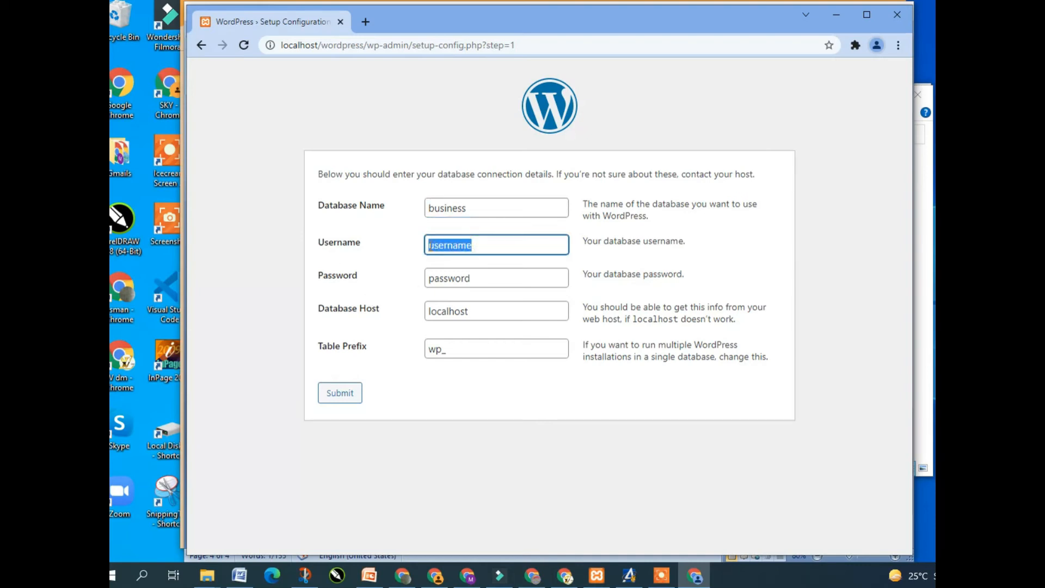
type("root")
left_click(494, 280)
key("BackSpace")
key("BackSpace")
key("BackSpace")
key("BackSpace")
key("BackSpace")
key("BackSpace")
key("BackSpace")
key("BackSpace")
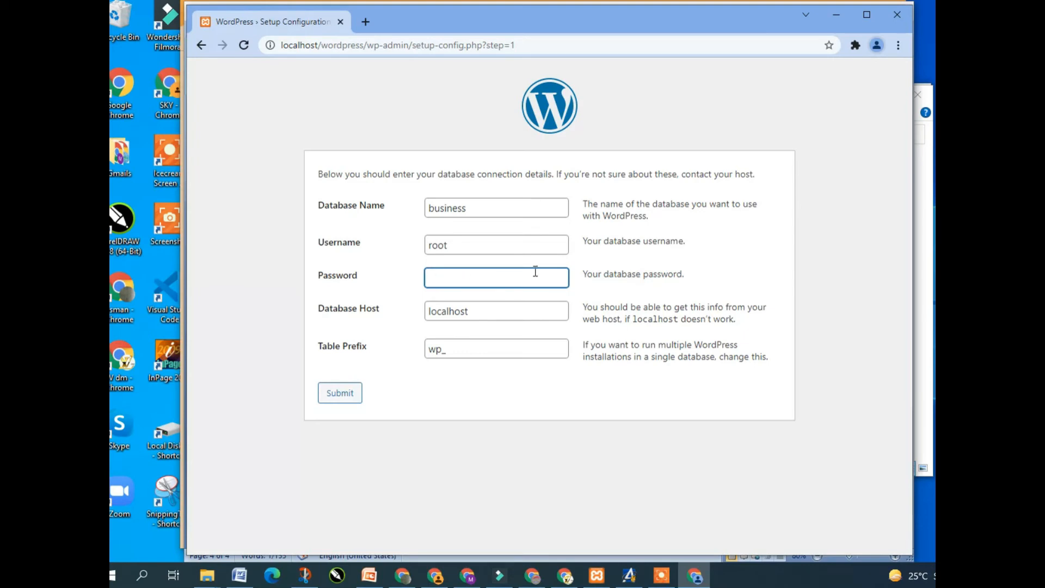
left_click(328, 394)
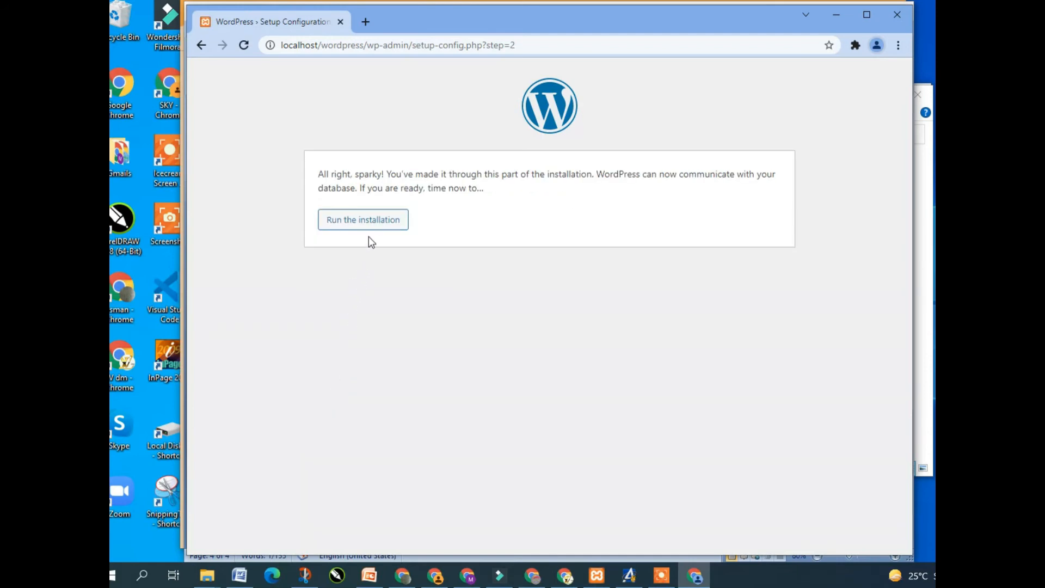
Start the installation, enter Site Title project1 and Username admin, and overwrite the generated password with a weak one
left_click(382, 222)
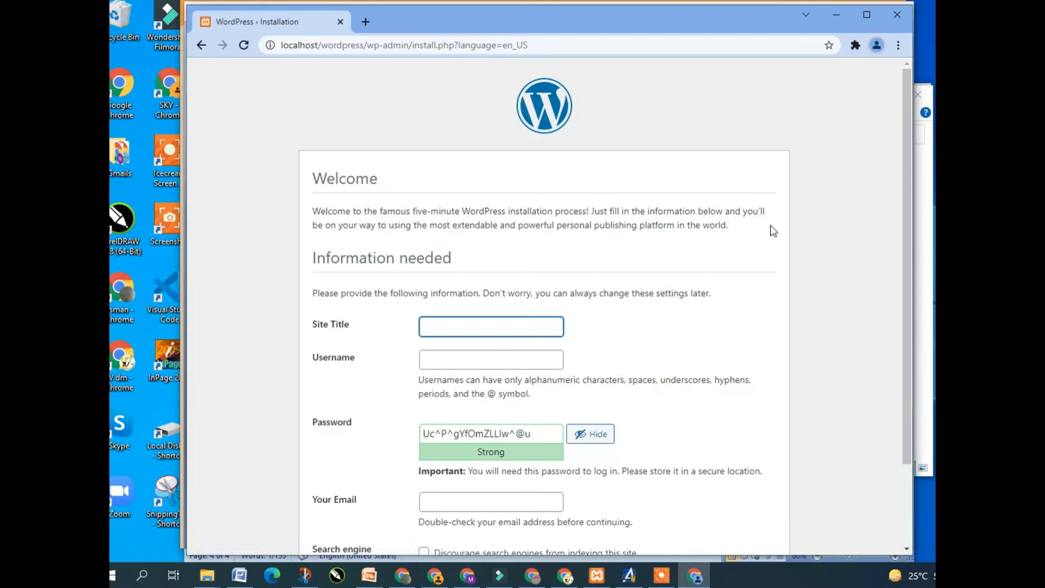
left_click_drag(907, 257, 902, 368)
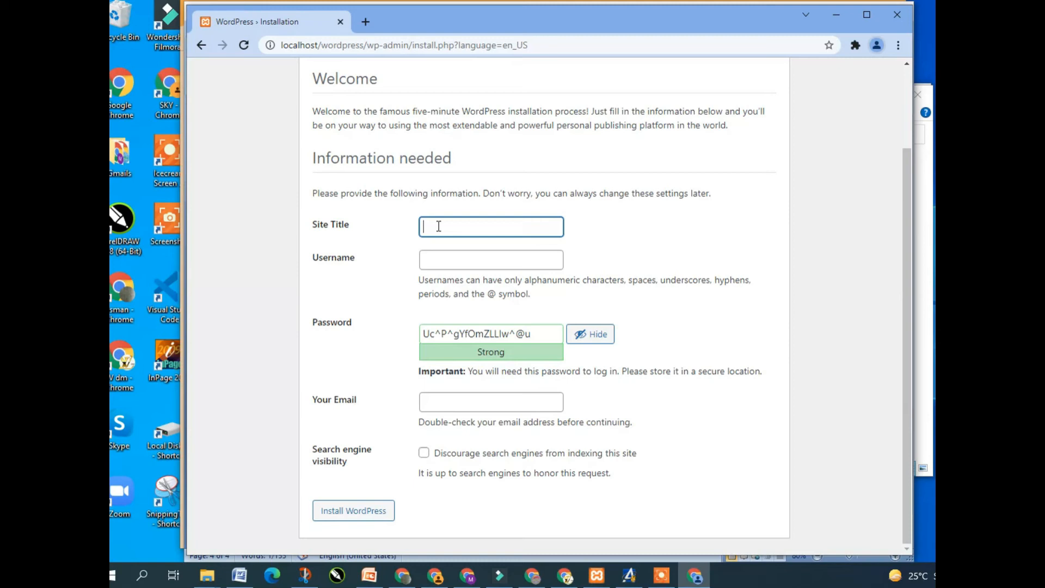
type("project1")
left_click(445, 262)
type("a")
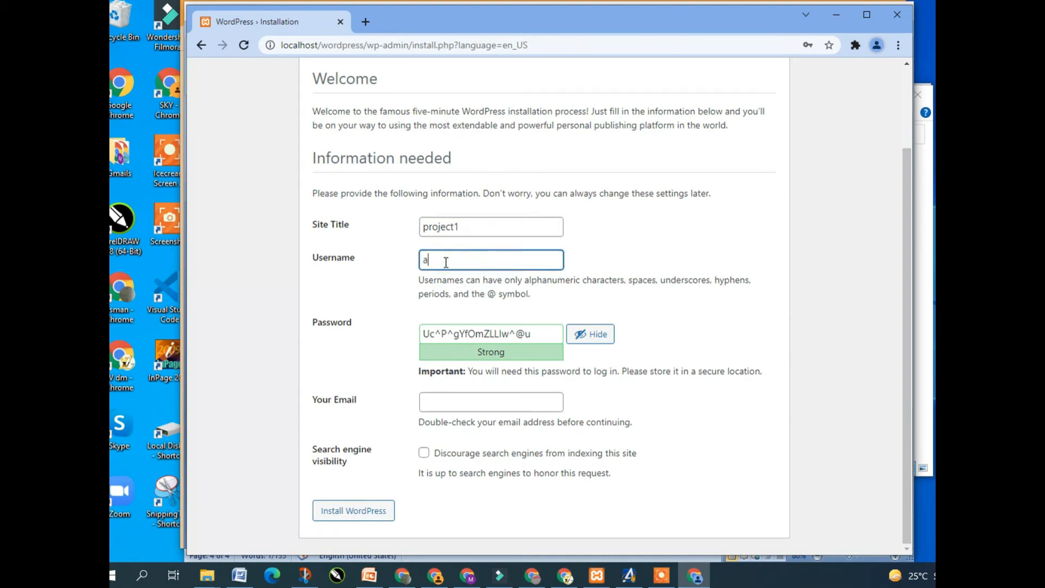
type("dmin")
left_click_drag(540, 335, 420, 335)
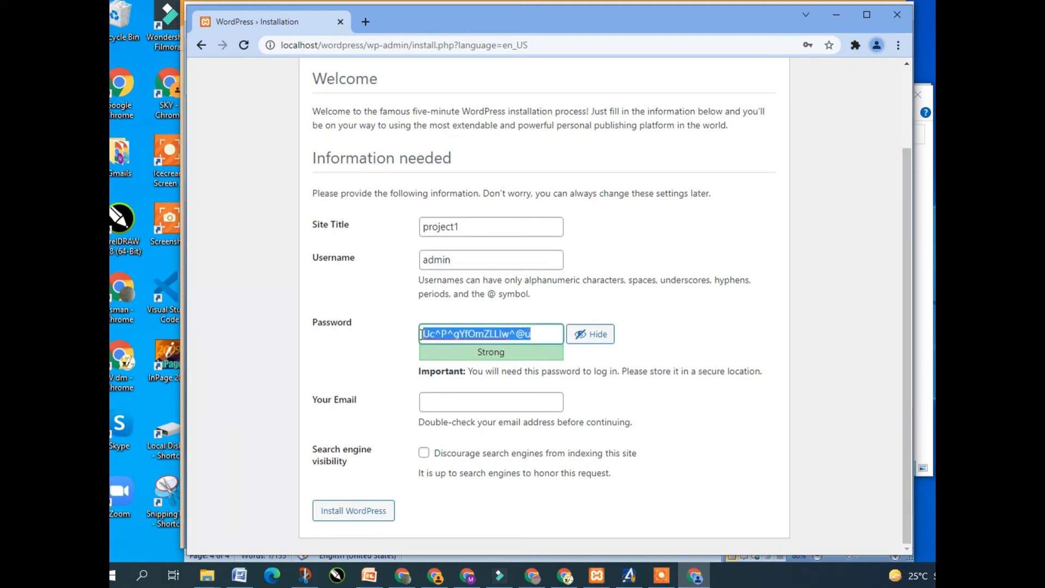
type("admin")
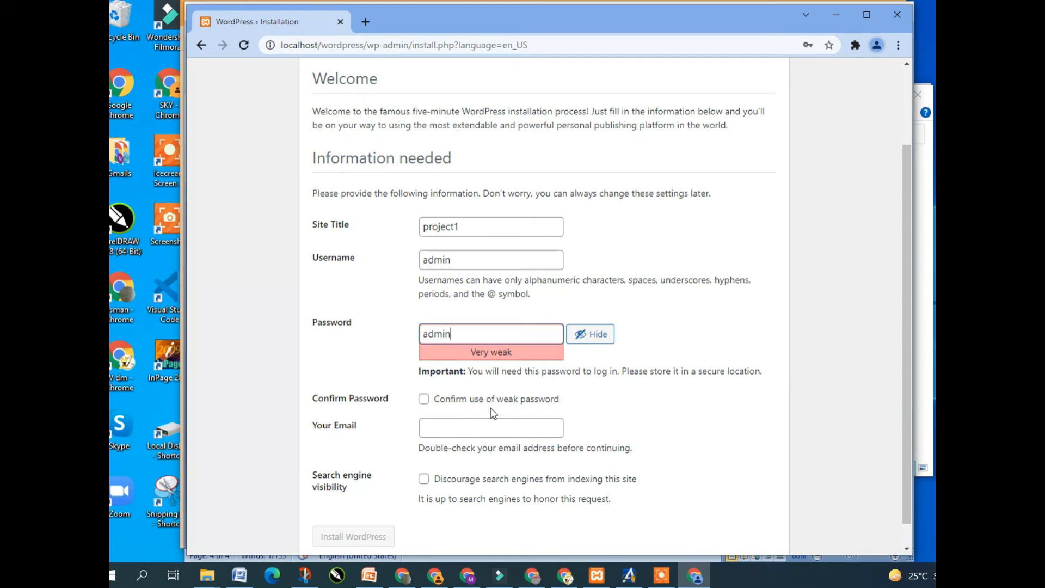
Confirm the weak password, paste the admin e-mail from the Word notes, and install WordPress
left_click(424, 400)
left_click(239, 575)
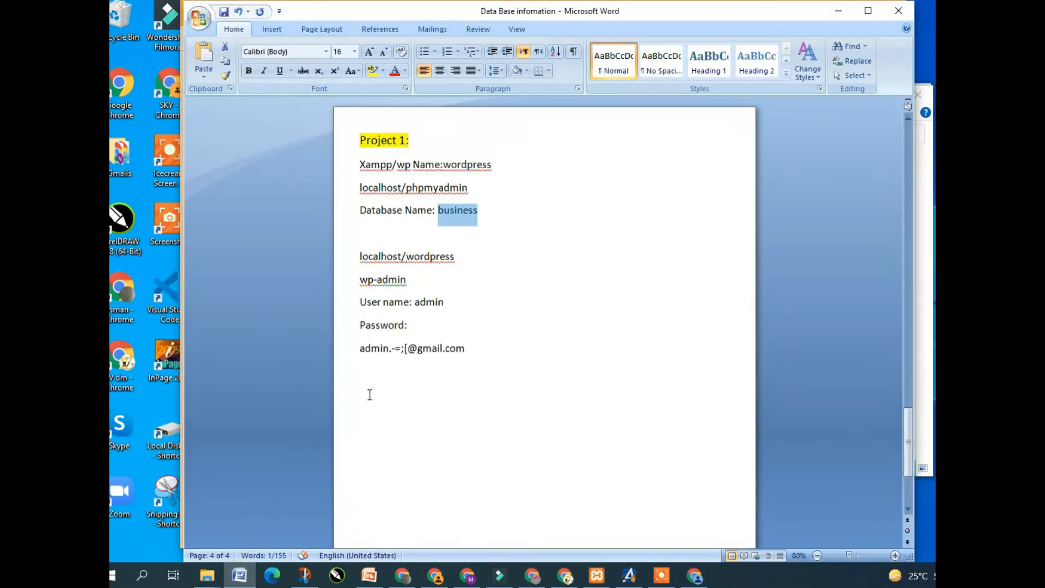
left_click_drag(362, 348, 424, 356)
left_click_drag(446, 356, 453, 354)
key("ctrl+c")
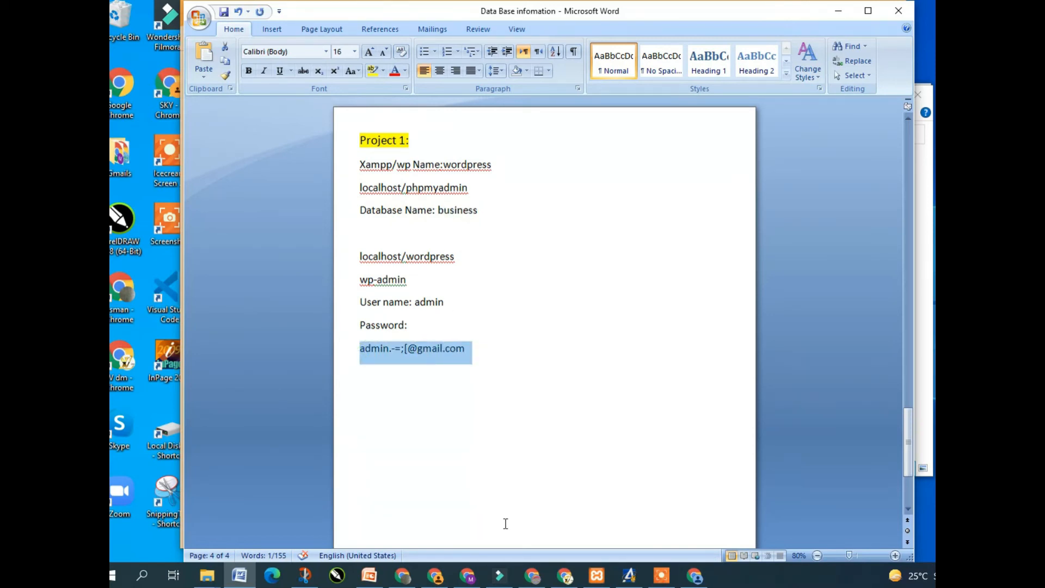
left_click(700, 581)
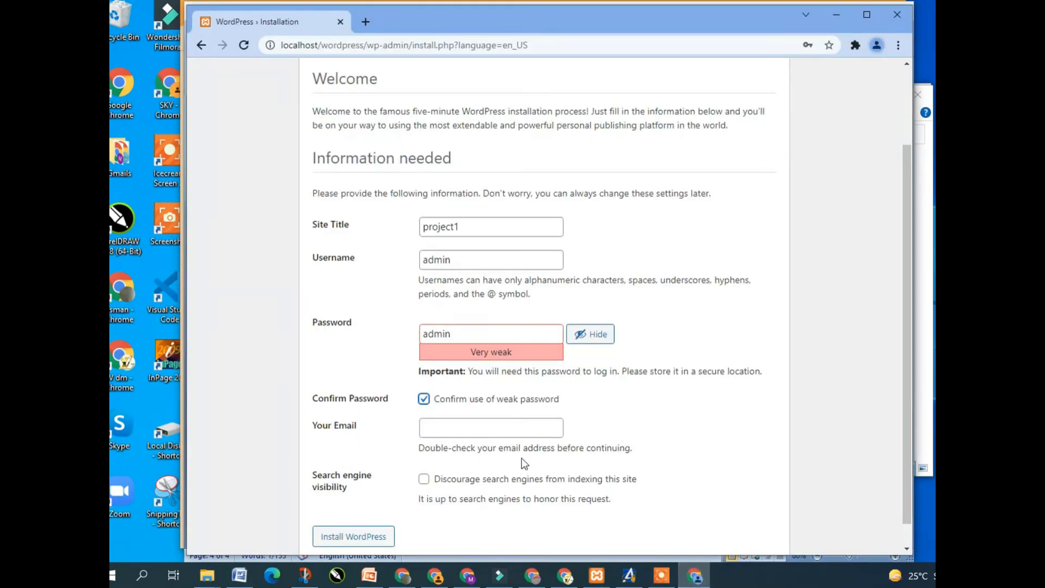
left_click(488, 427)
key("ctrl+v")
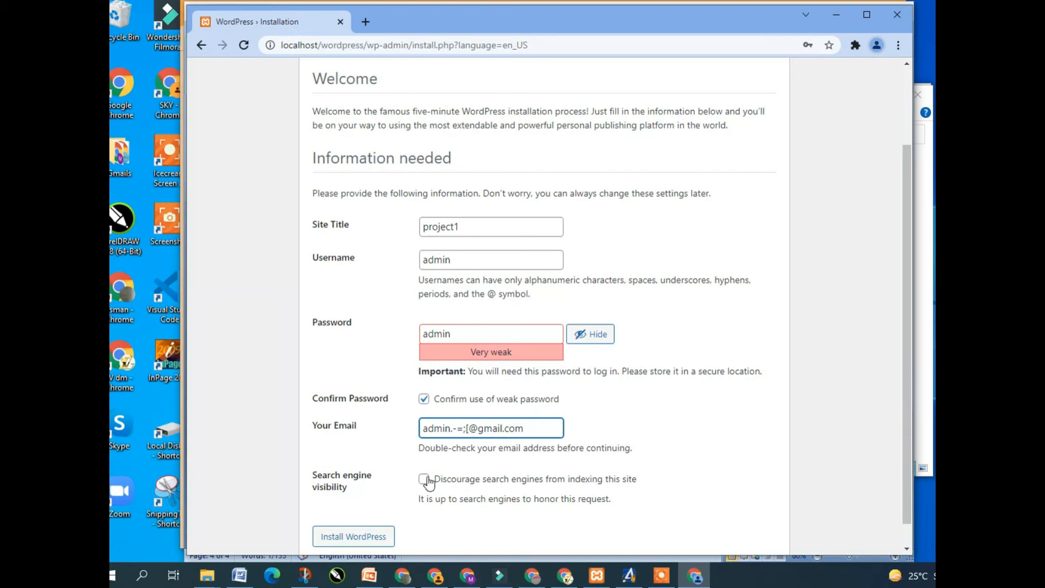
left_click(362, 537)
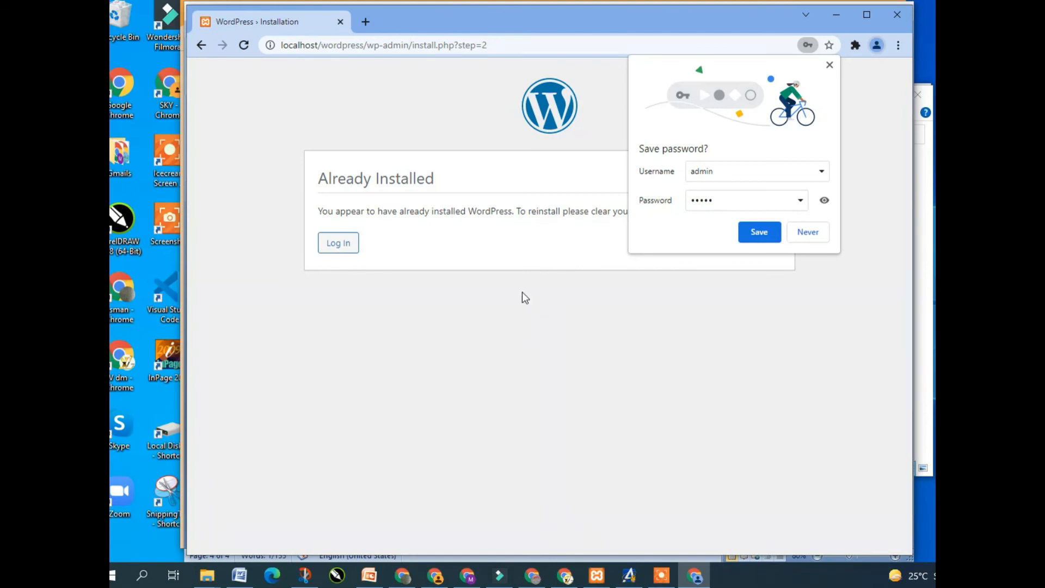
Save the admin login in Chrome, then on the project1 login page tick Remember Me and show the password
left_click(760, 233)
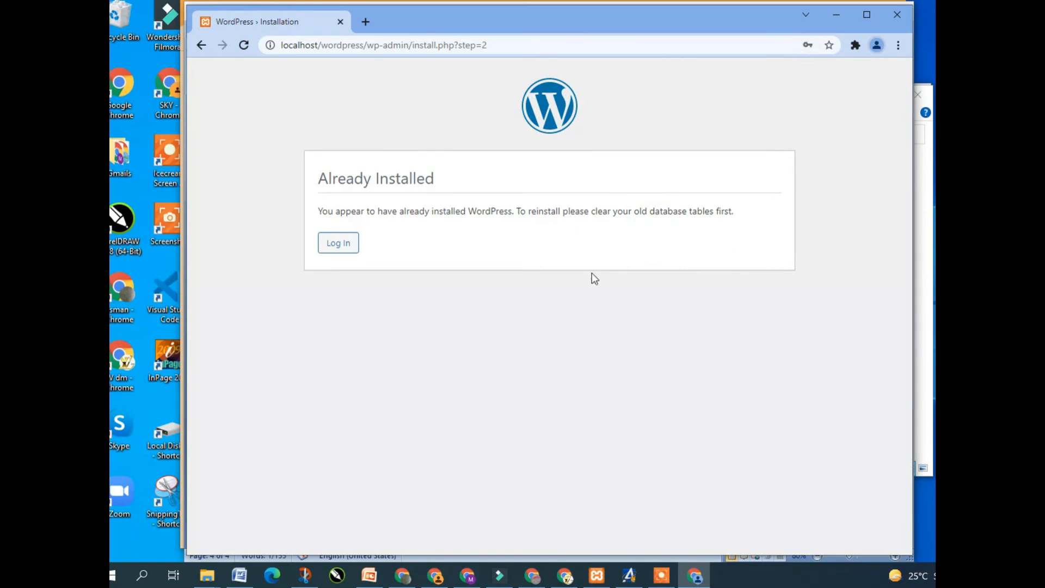
left_click(335, 242)
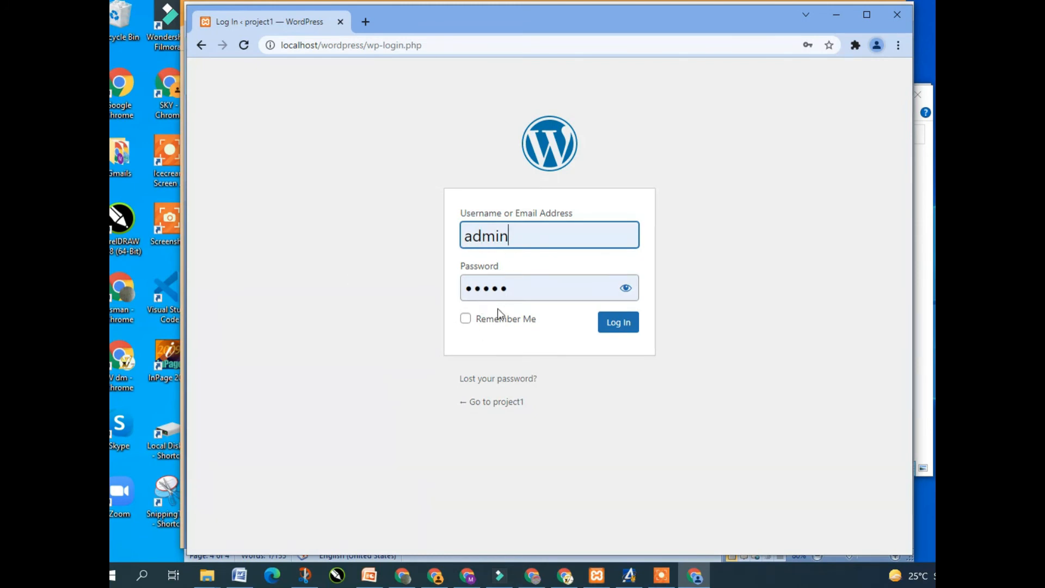
left_click(466, 319)
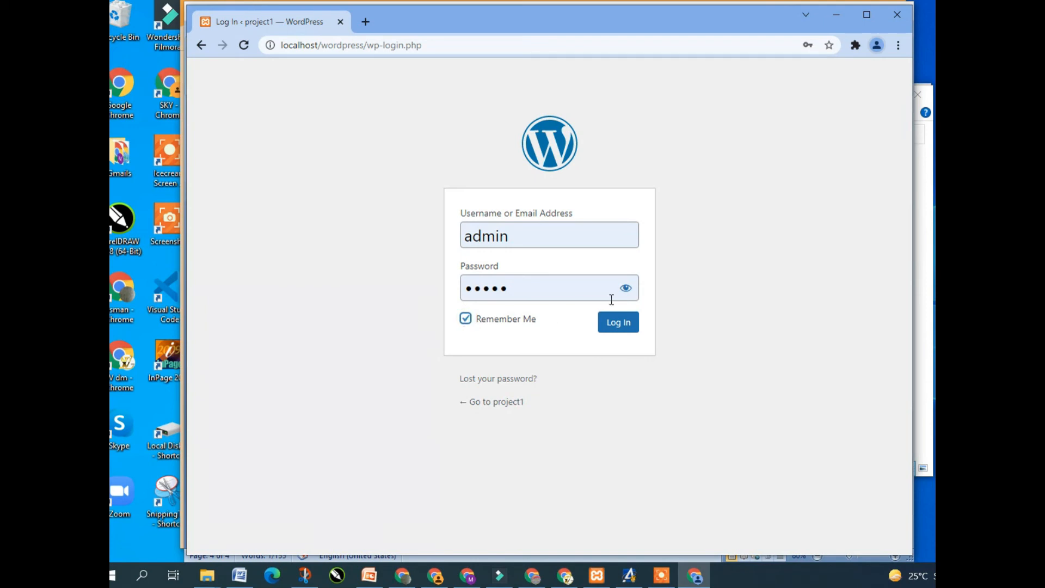
left_click(626, 289)
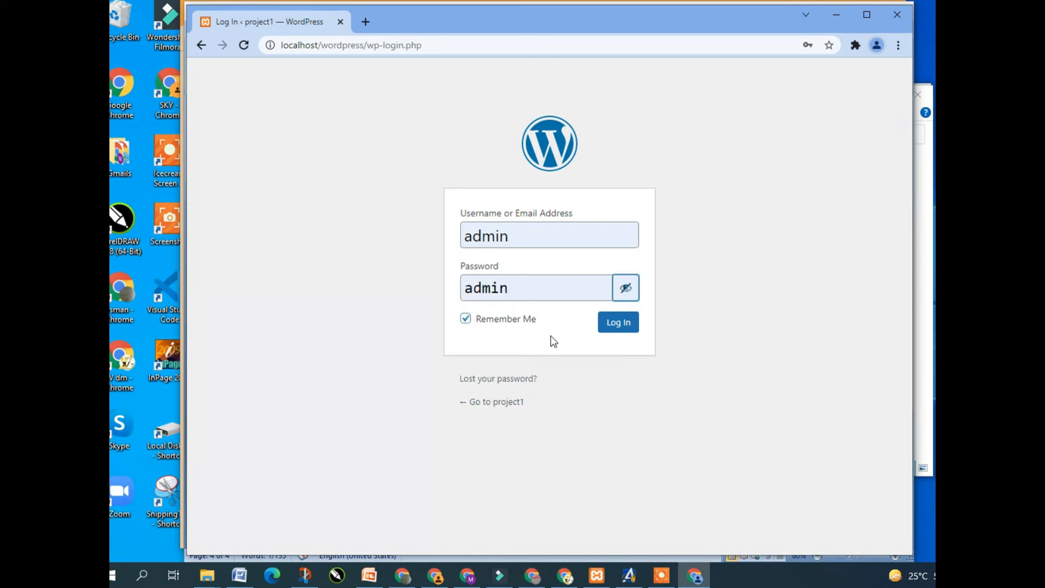
Log in to the project1 Dashboard, select its wp-admin address, and return to Word
left_click(620, 322)
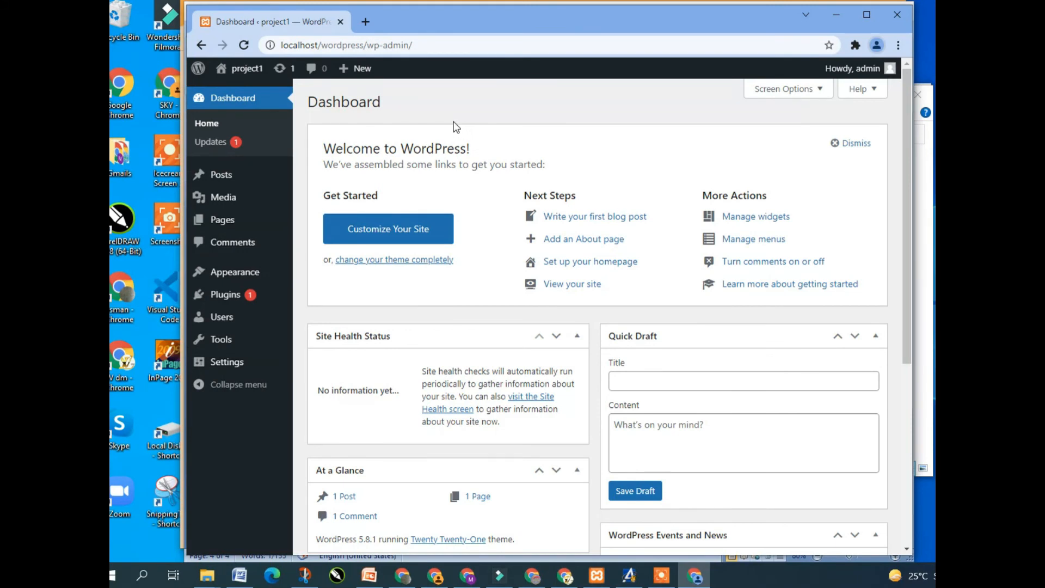
left_click(431, 45)
key("ctrl+c")
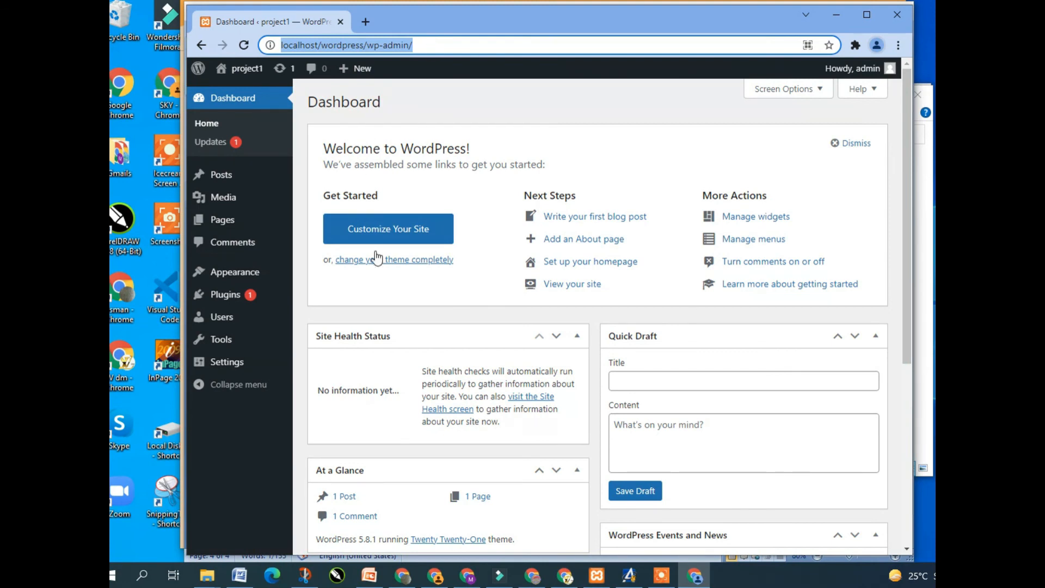
left_click(240, 577)
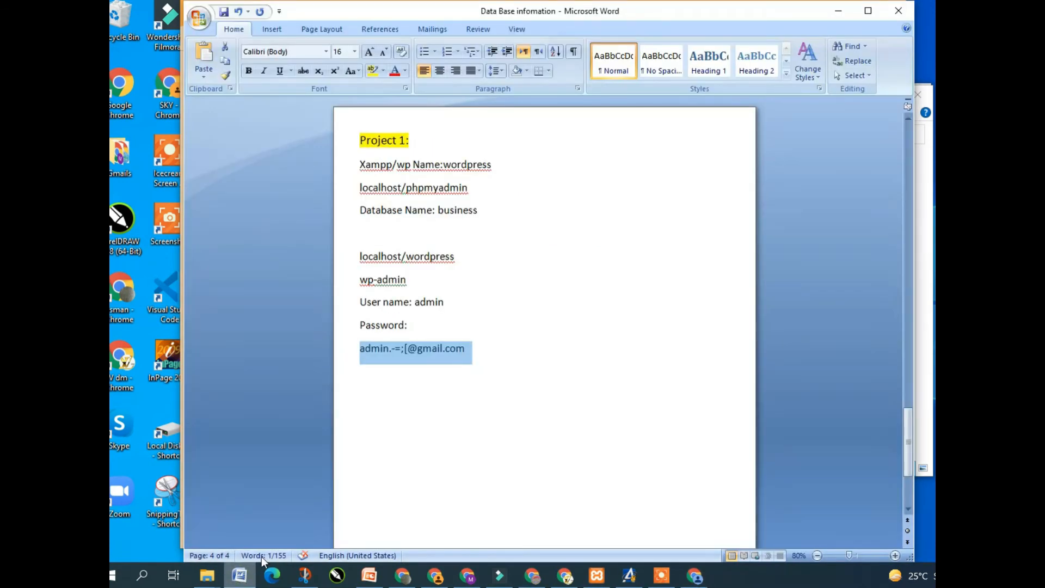
Paste the full wp-admin URL below localhost/wordpress and delete the leftover wp-admin line
left_click(456, 257)
key("Return")
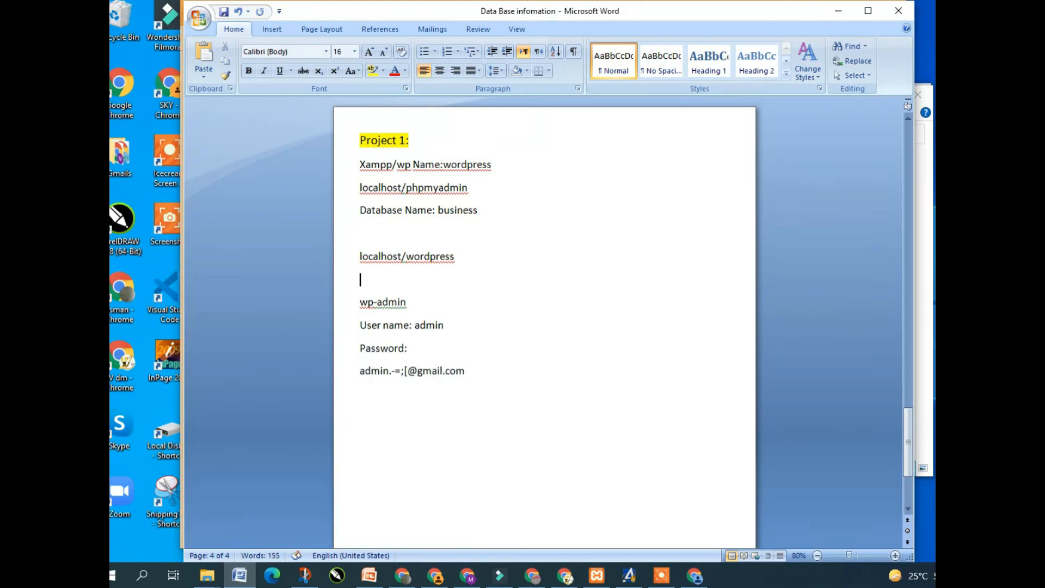
key("ctrl+v")
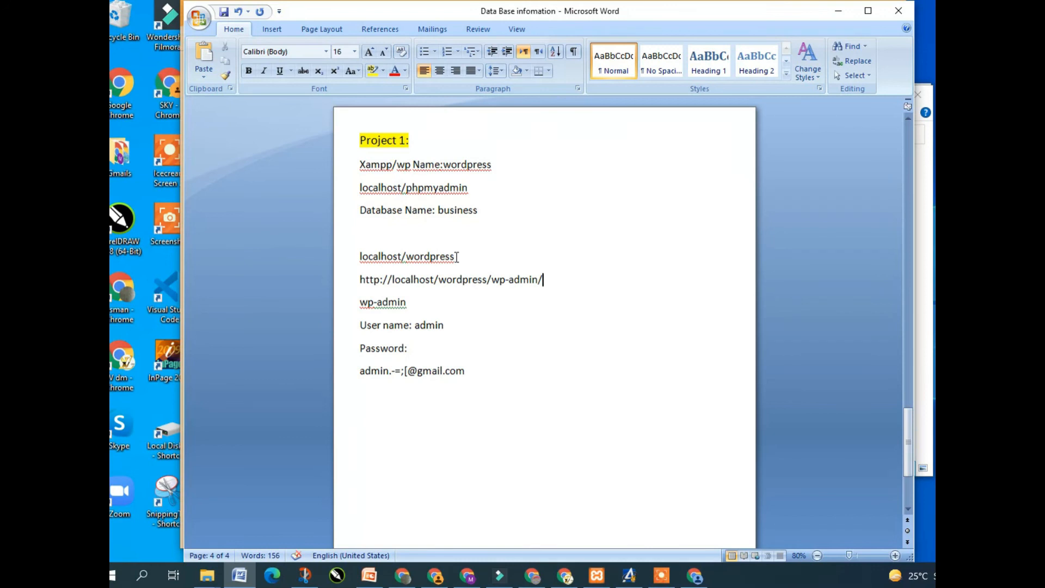
left_click_drag(407, 306, 359, 306)
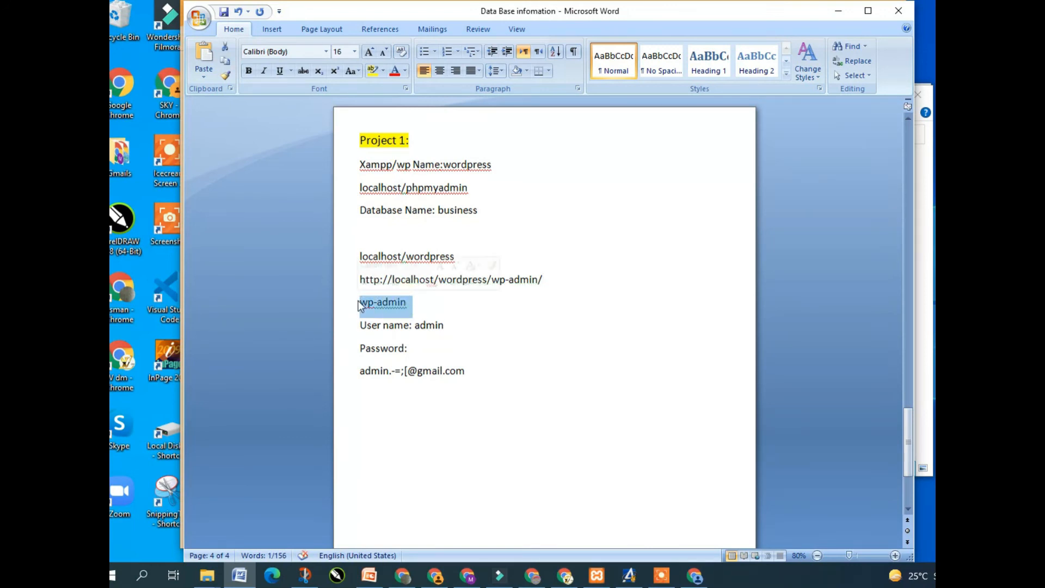
key("Delete")
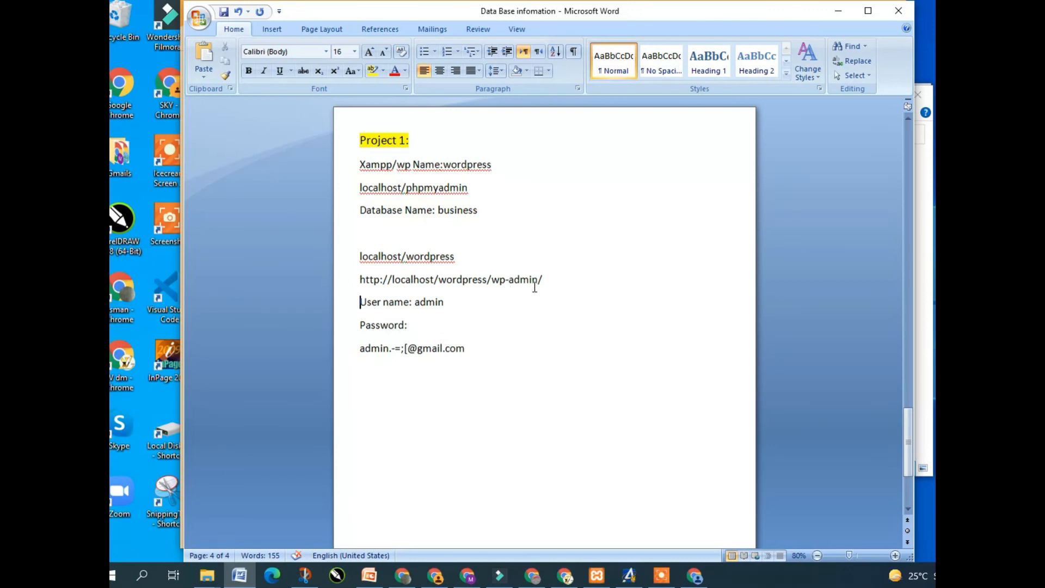
Fill in the password line, remove stray characters from the e-mail, and save the notes
left_click(413, 329)
type("admin")
left_click(407, 350)
key("BackSpace")
key("BackSpace")
key("BackSpace")
key("BackSpace")
key("BackSpace")
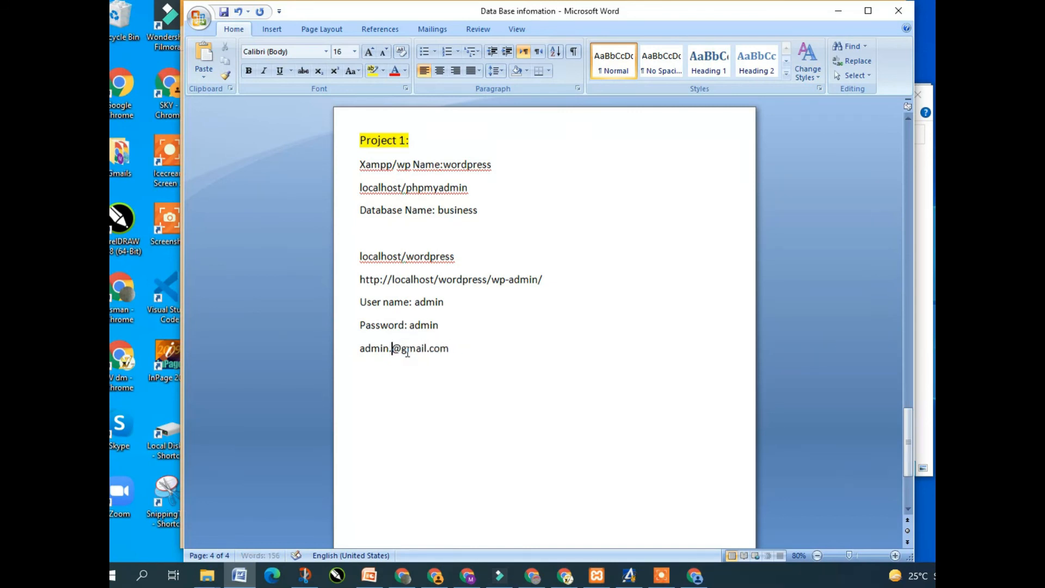
left_click(454, 348)
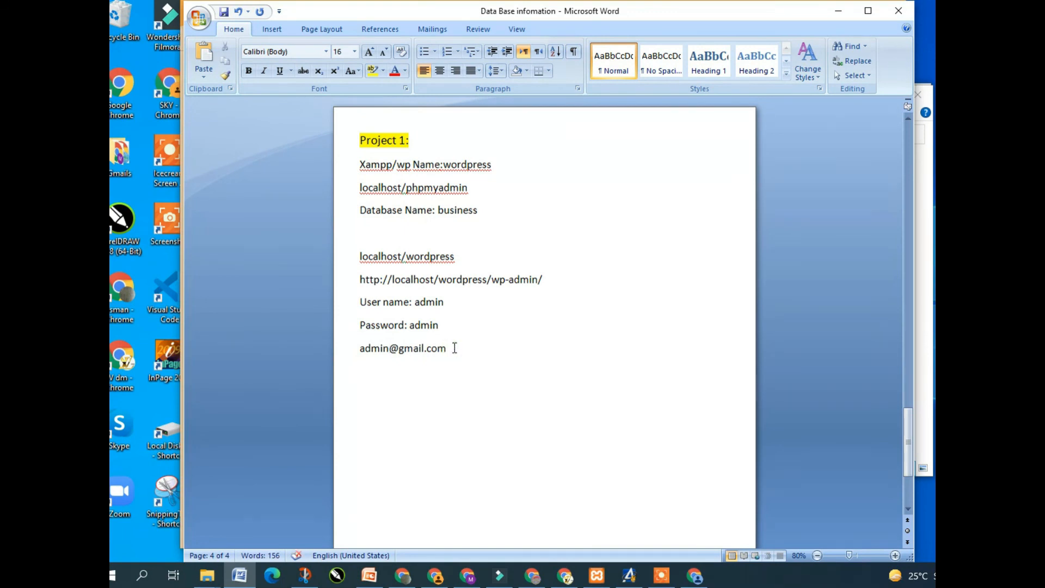
key("ctrl+s")
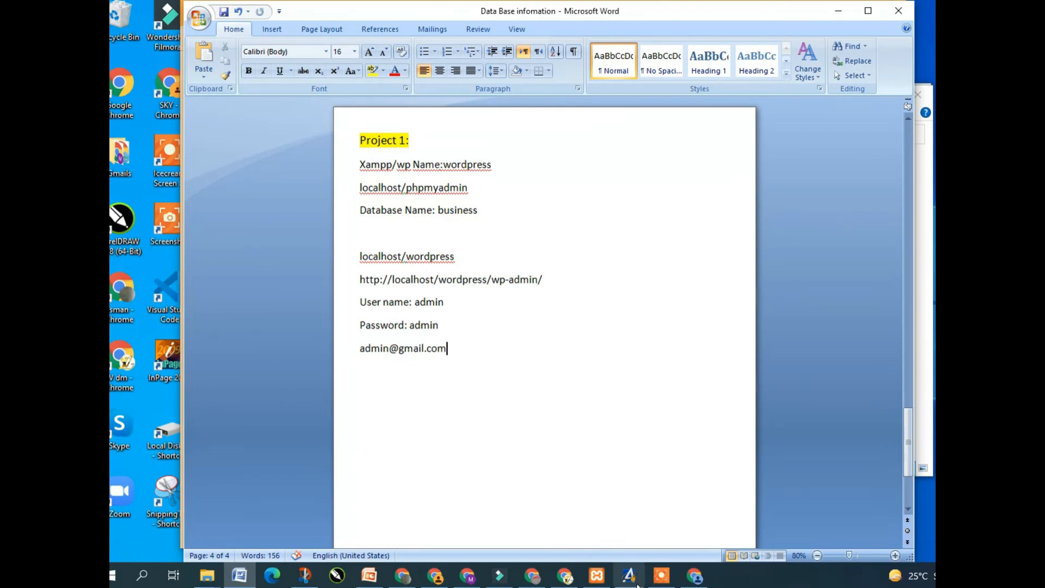
Open the project1 front page with its Hello world! post in a second Chrome tab
left_click(695, 580)
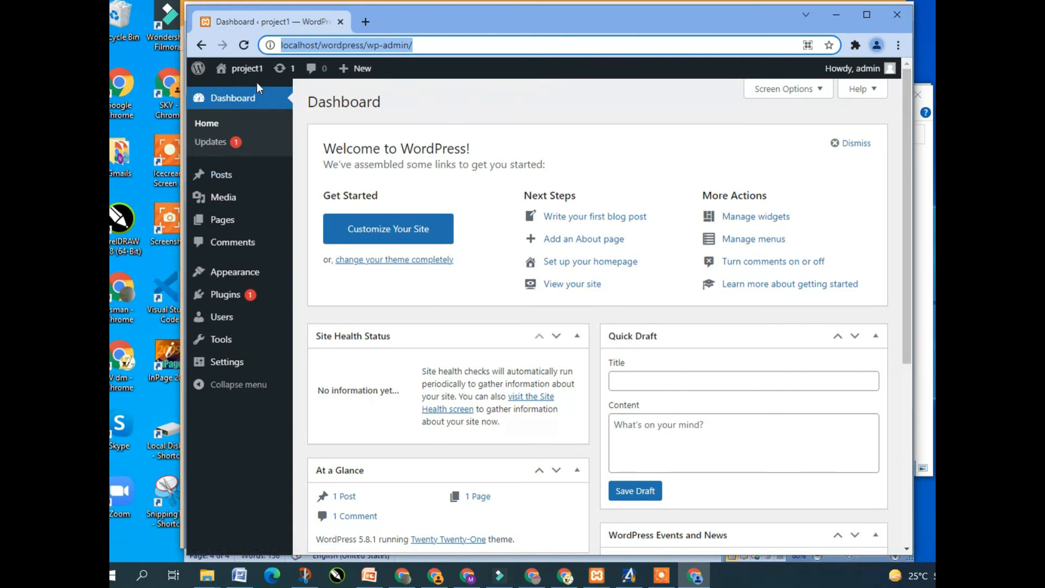
mouse_move(244, 74)
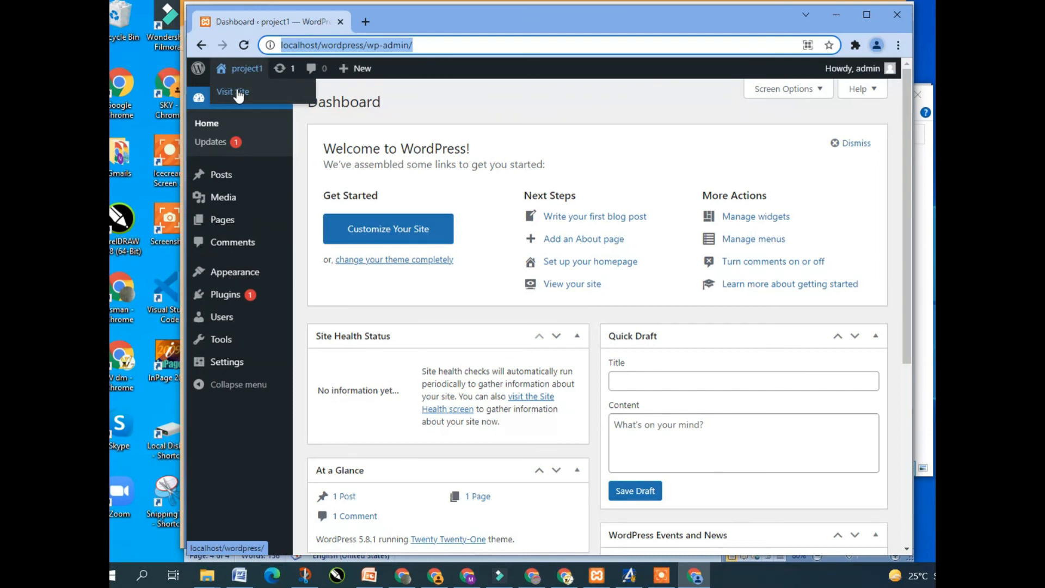
middle_click(239, 92)
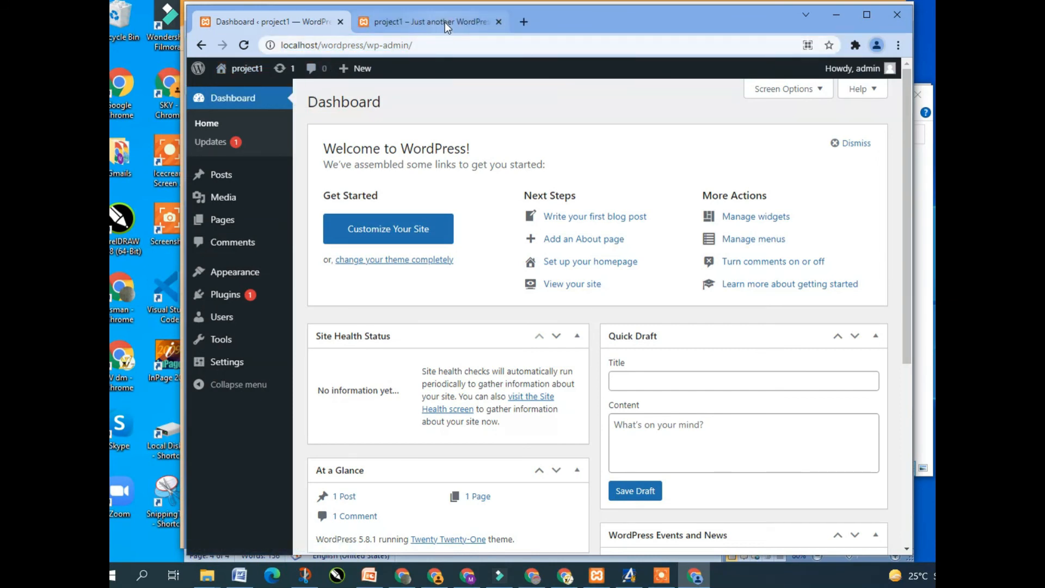
left_click(445, 22)
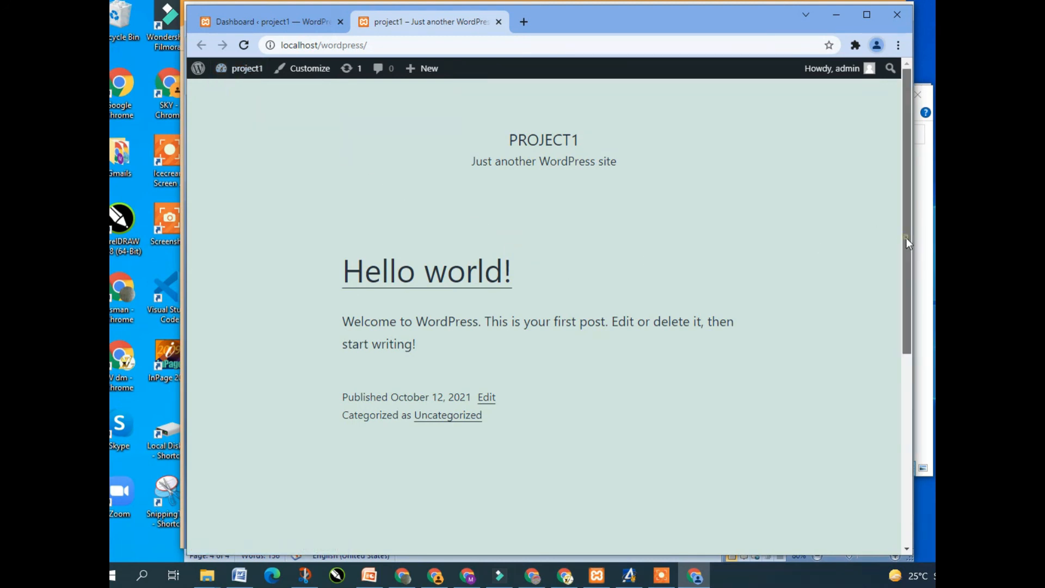
key("alt+Tab")
Duplicate the Project 1 notes block below and retitle the copy Project 2
left_click_drag(394, 238, 359, 142)
key("ctrl+c")
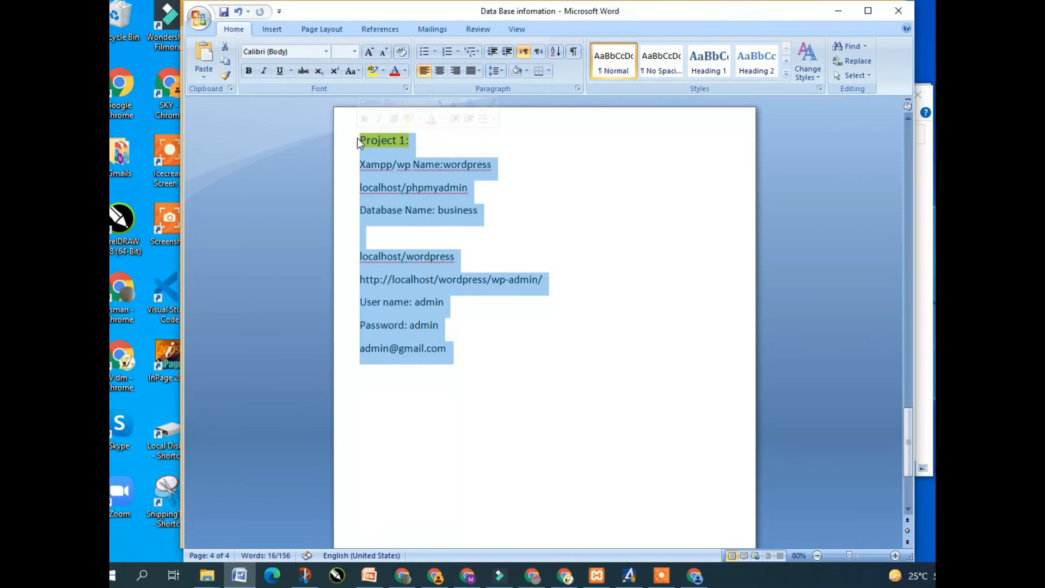
left_click(404, 403)
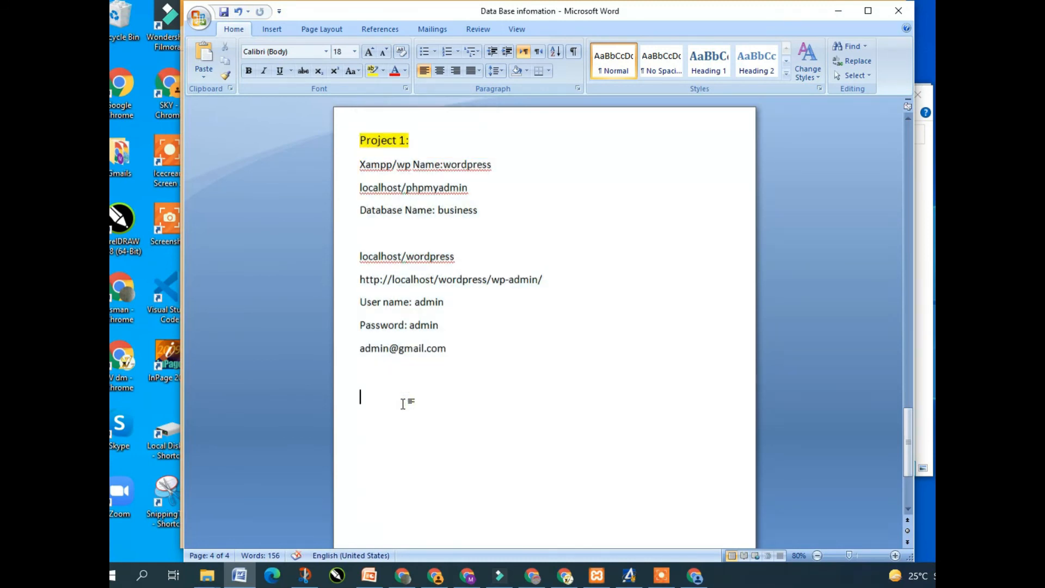
key("ctrl+v")
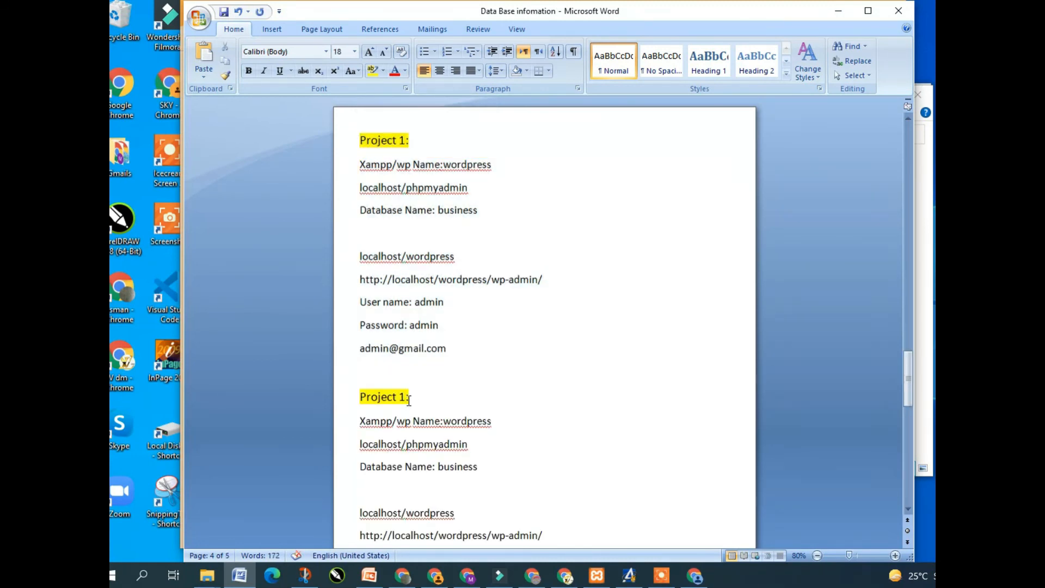
double_click(403, 397)
type("2")
In the Project 2 copy, change wp name to wordpress1, database to abcde, and enter a new password
left_click(491, 421)
type("1")
left_click_drag(438, 471, 476, 469)
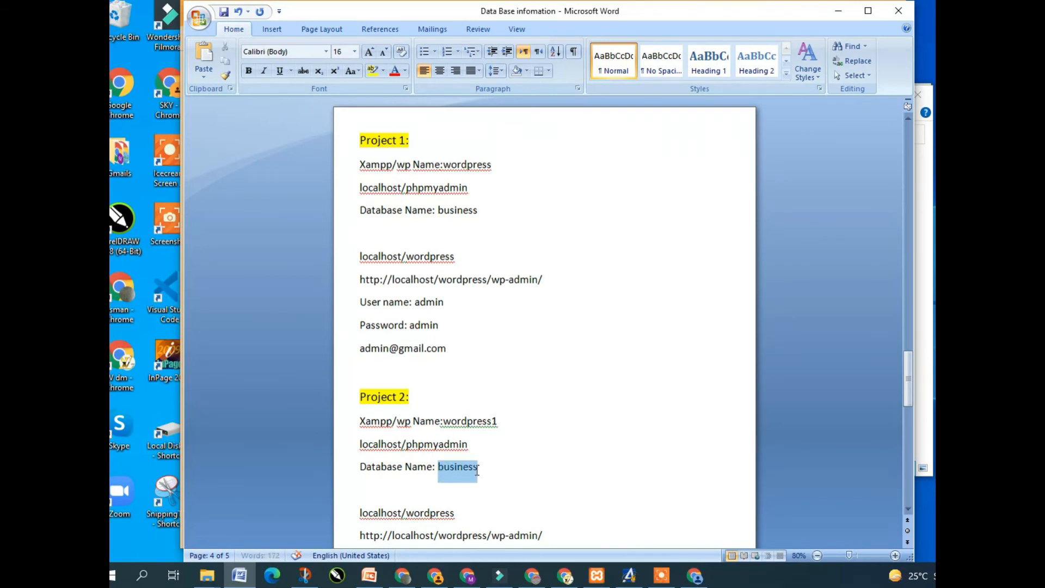
type("abcde")
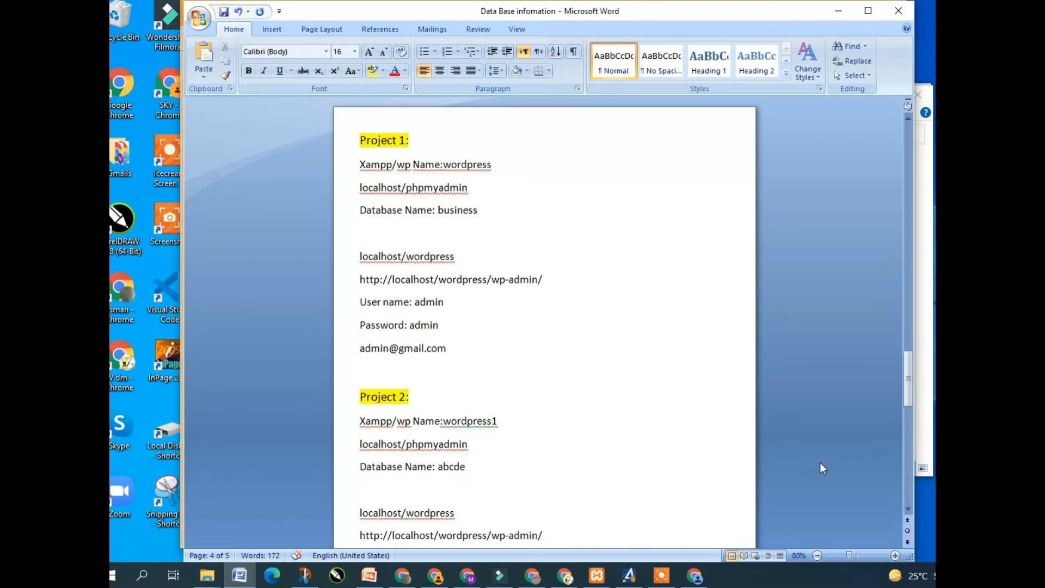
scroll(909, 512, "down", 5)
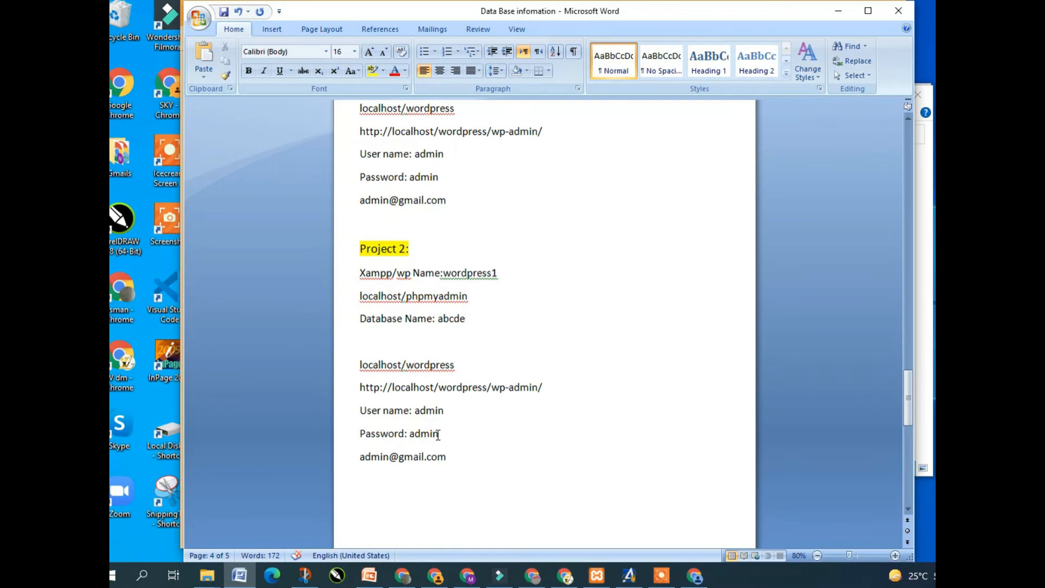
left_click_drag(438, 434, 411, 436)
type("123456")
Add a new Chrome profile without signing in to a Google account
left_click(695, 577)
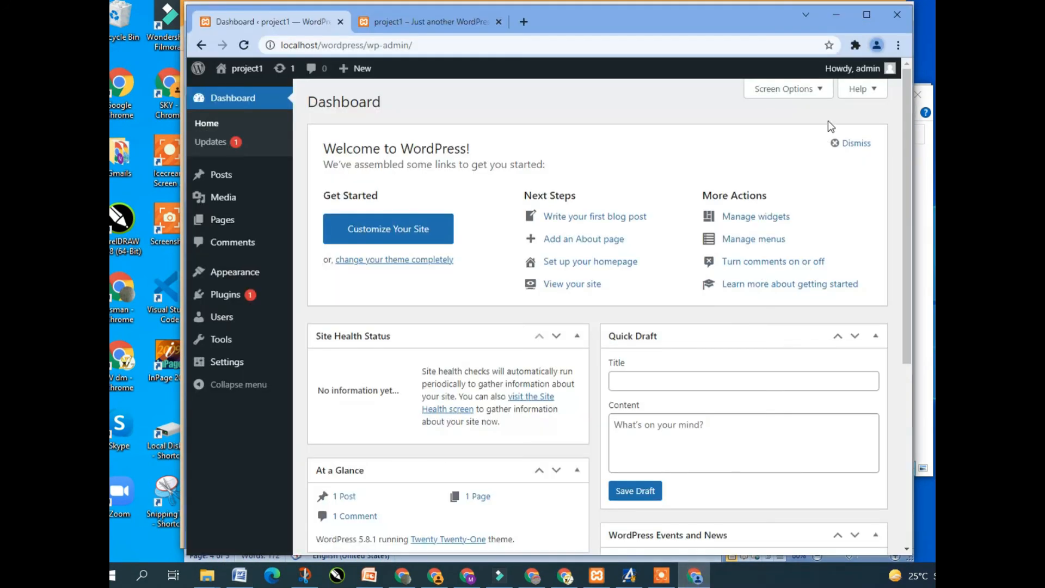
left_click(877, 45)
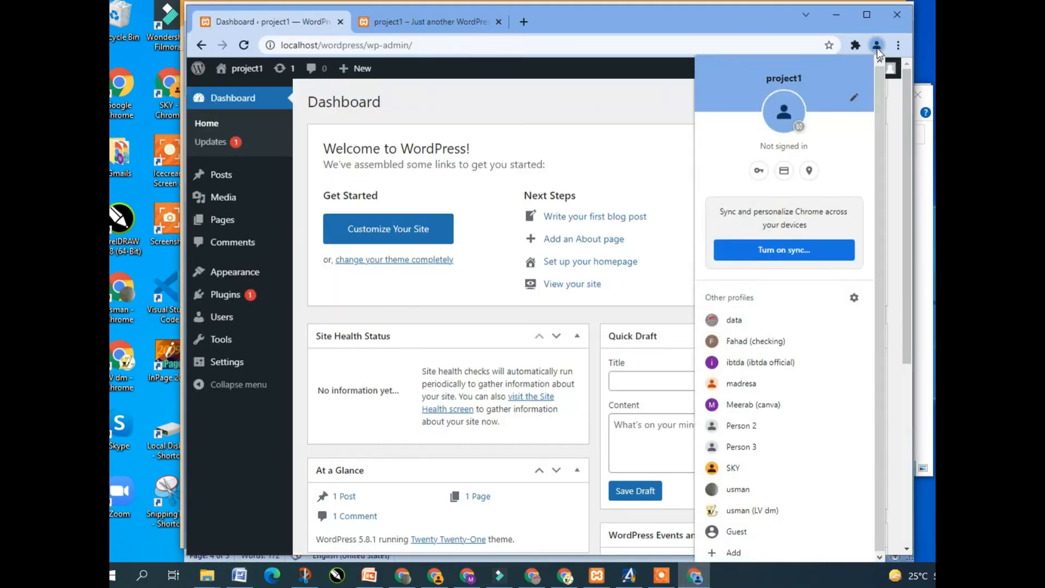
left_click(742, 550)
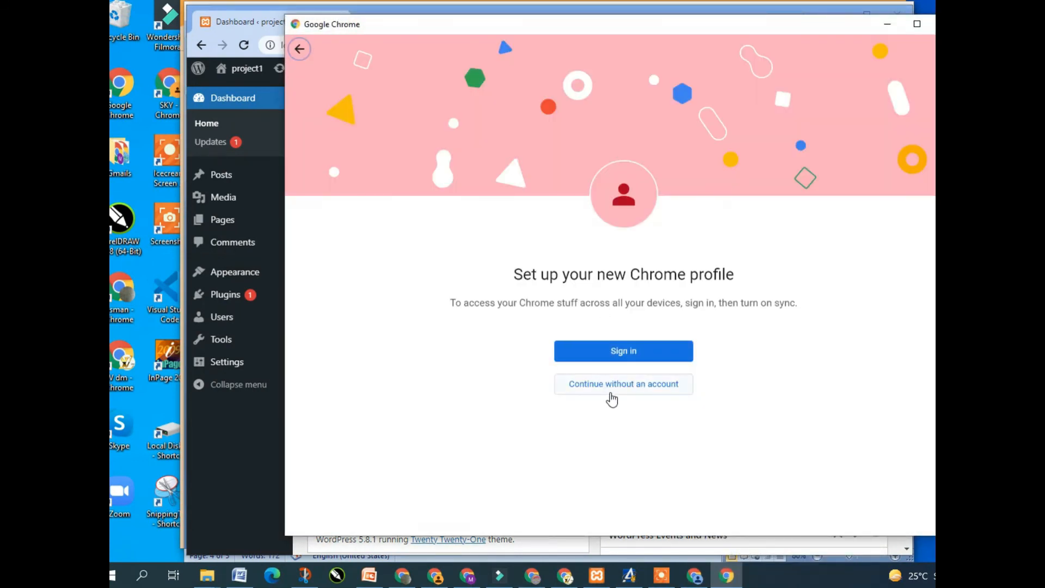
left_click(610, 390)
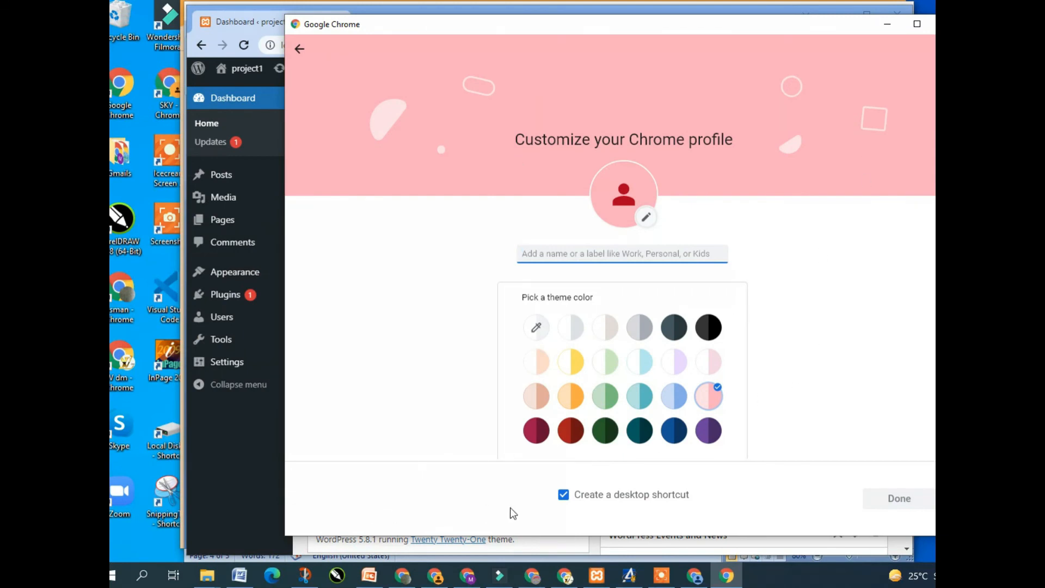
left_click(663, 575)
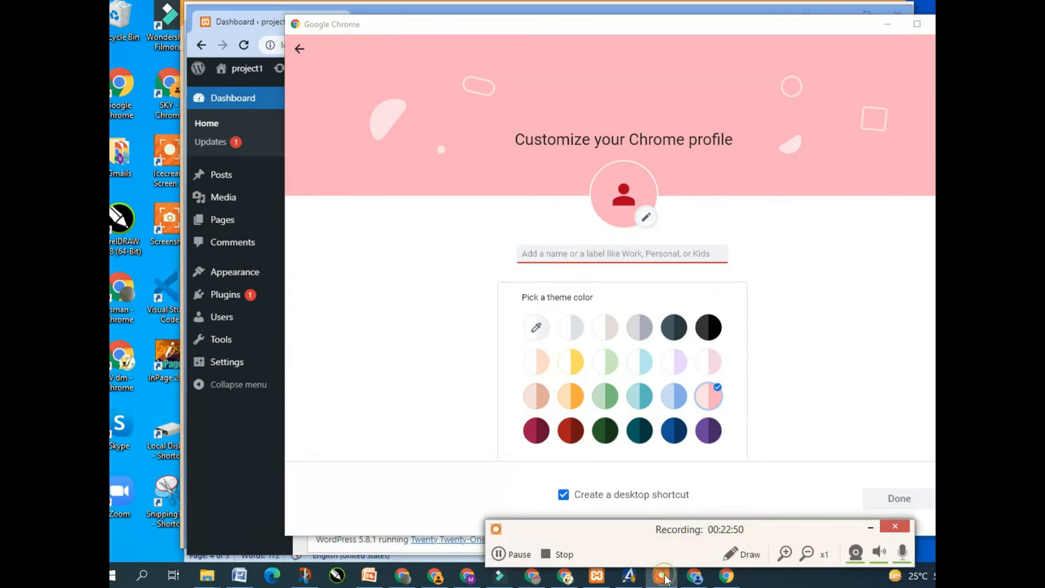